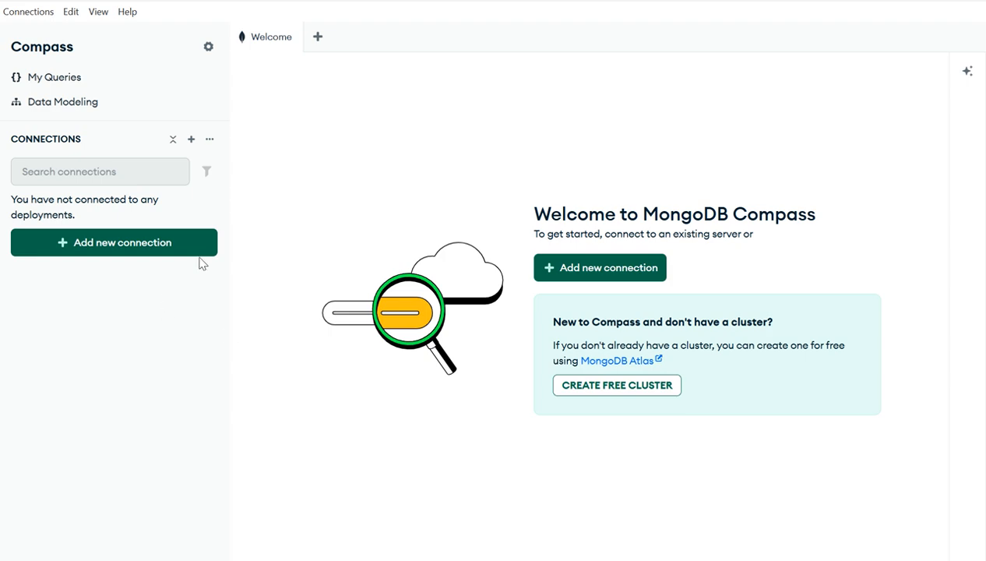
# - Create a new connection to the local MongoDB server at mongodb://localhost:27017/ and connect to it
pyautogui.click(192, 141)
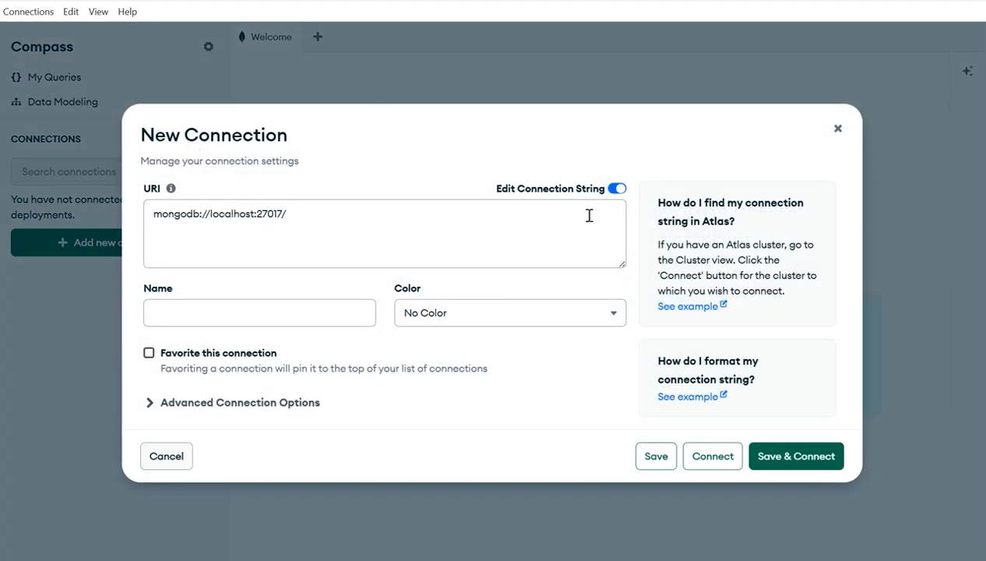
pyautogui.click(708, 466)
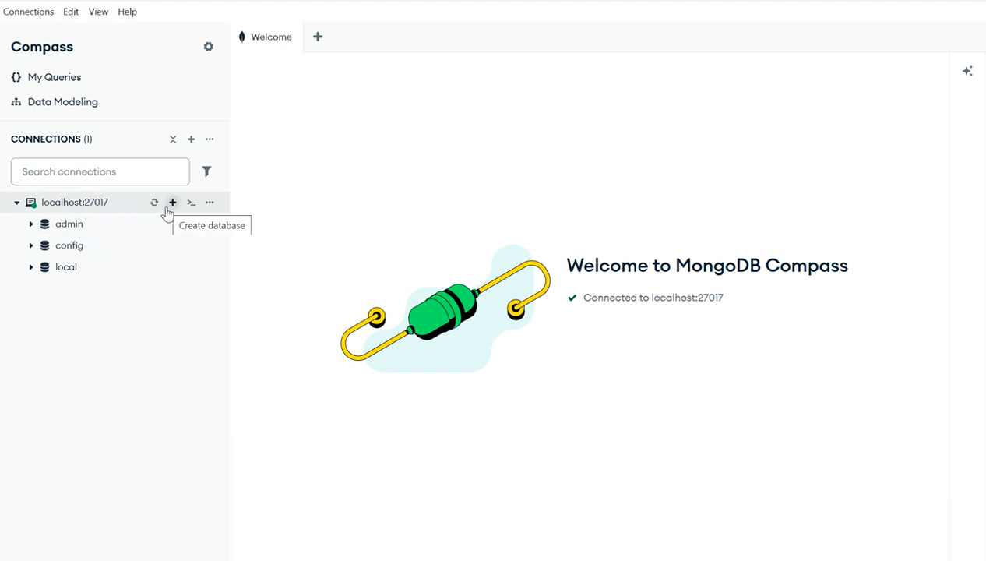
# - Create a database named StudentDB with a collection named Students on the localhost:27017 connection
pyautogui.click(171, 207)
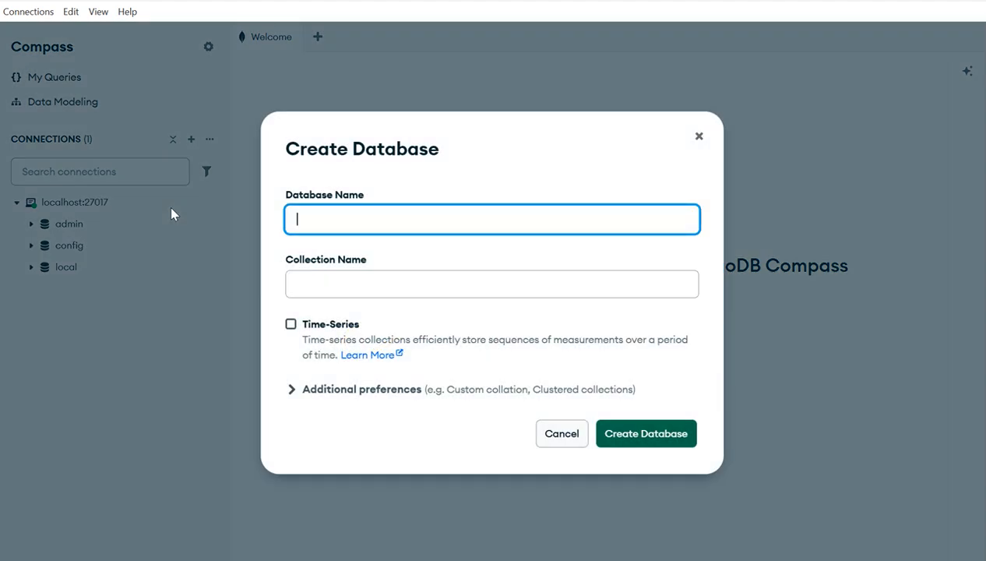
pyautogui.write('Stufe')
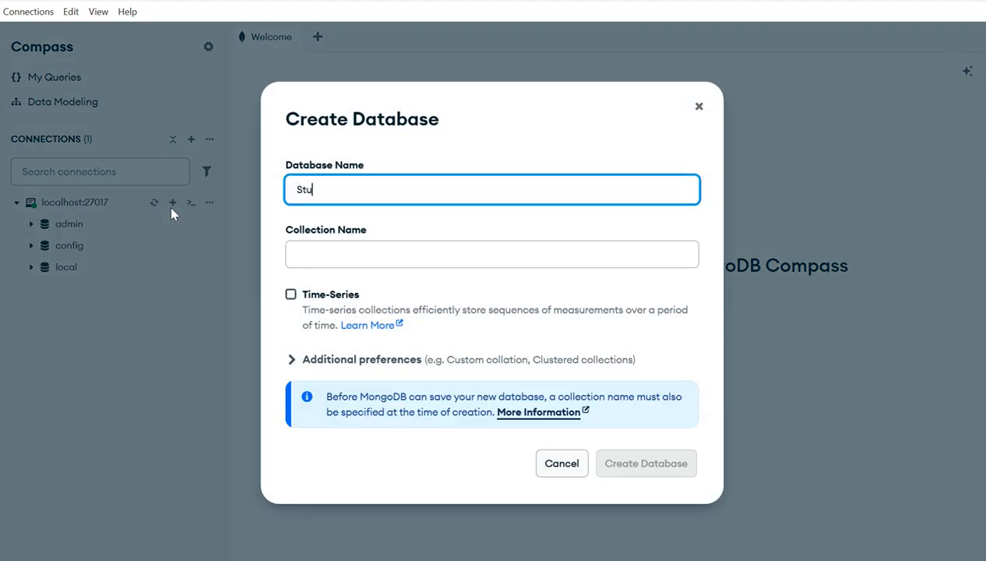
pyautogui.press('BackSpace')
pyautogui.press('BackSpace')
pyautogui.write('dentDB')
pyautogui.click(327, 267)
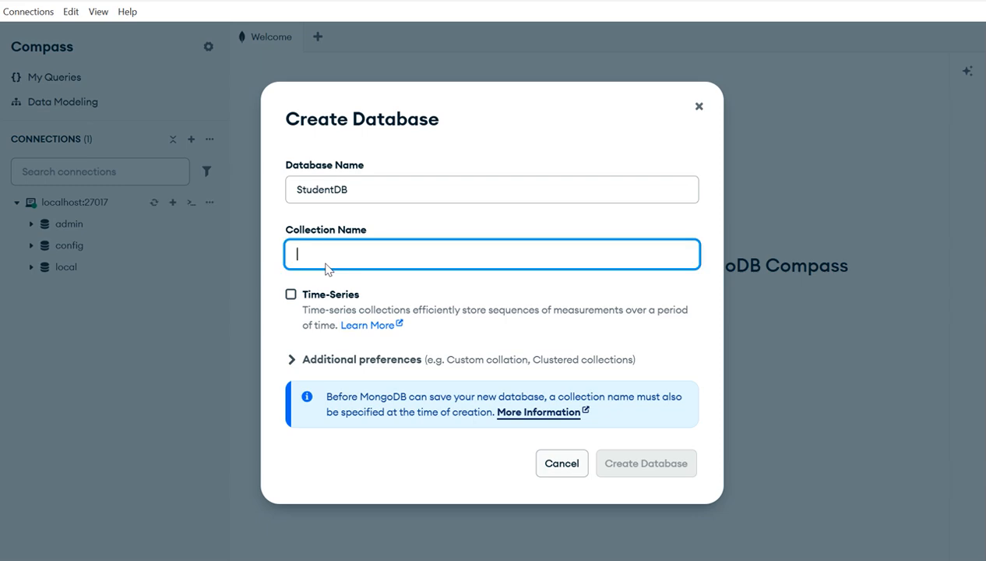
pyautogui.write('Students')
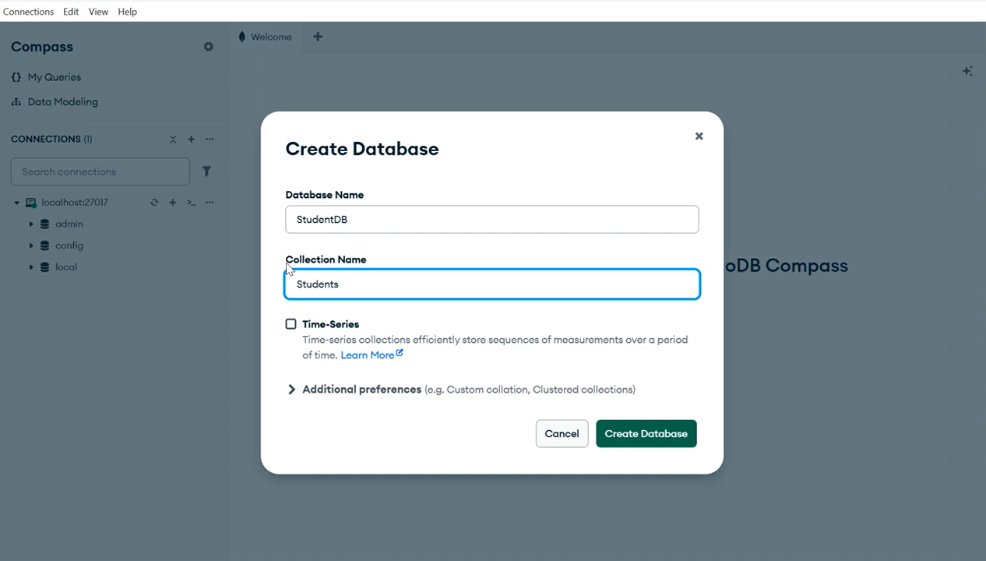
pyautogui.click(654, 434)
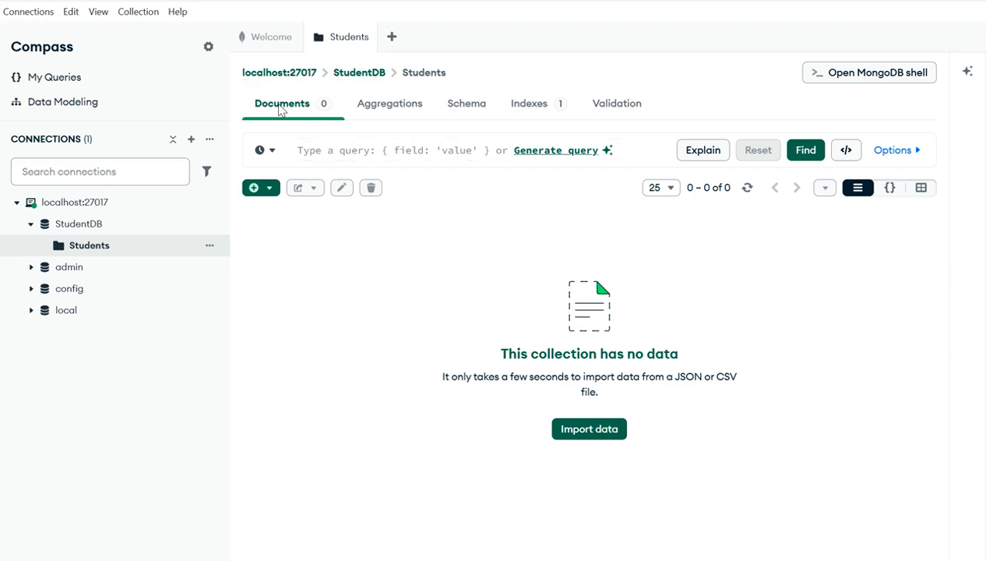
# - Start inserting a document into the Students collection and clear the default template text from the JSON editor
pyautogui.moveTo(330, 108)
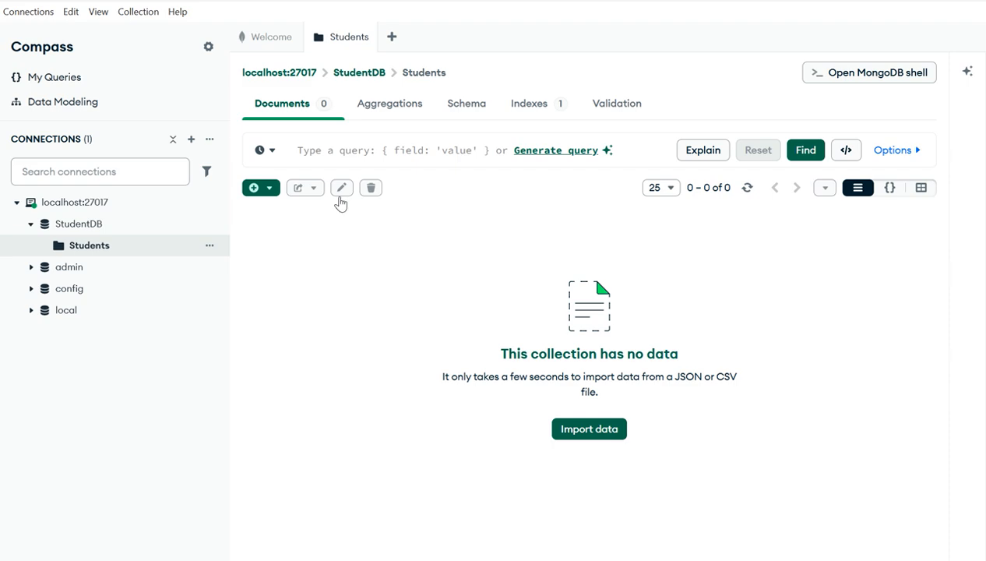
pyautogui.click(254, 191)
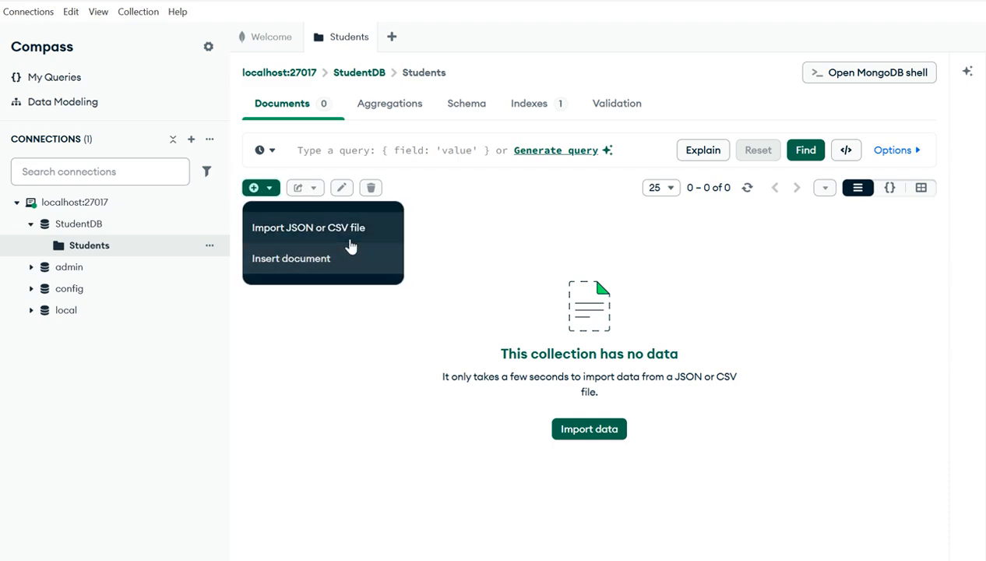
pyautogui.click(259, 264)
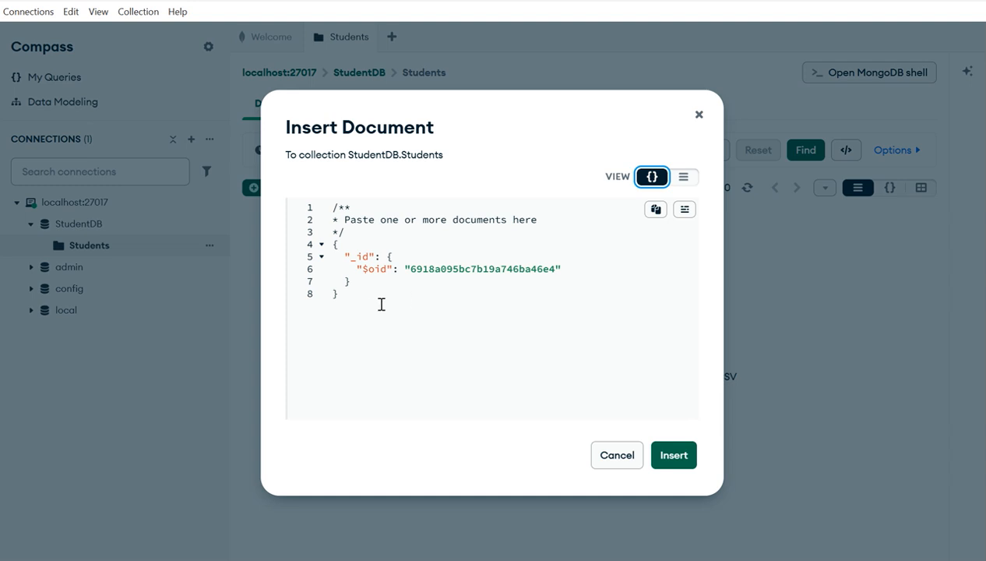
pyautogui.moveTo(355, 313); pyautogui.dragTo(326, 195)
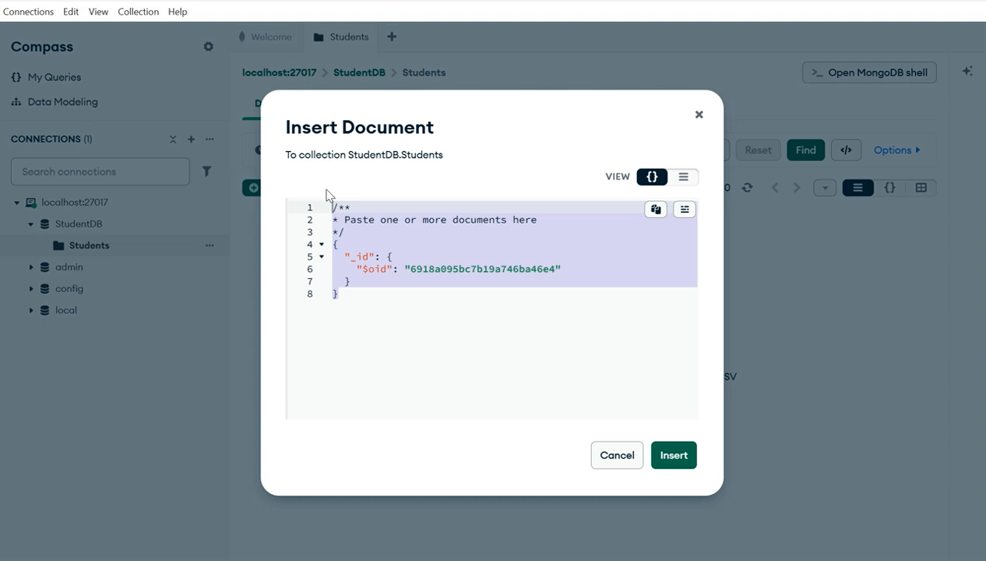
pyautogui.press('BackSpace')
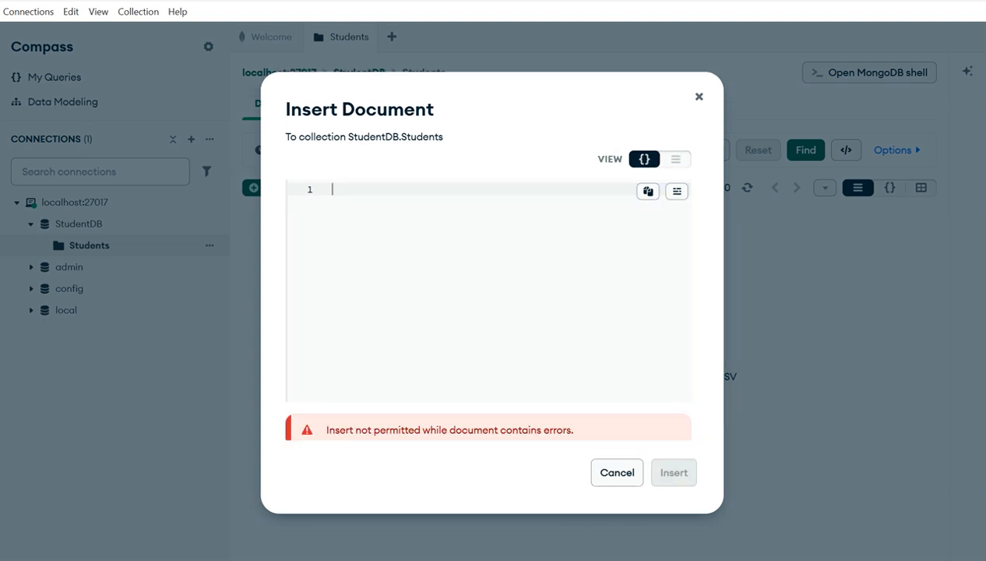
# - Copy all four student records from MongoDB_Student_Management_Compass_Example.pdf in the browser and paste them into Compass's empty JSON editor
pyautogui.moveTo(582, 558)
pyautogui.click(583, 499)
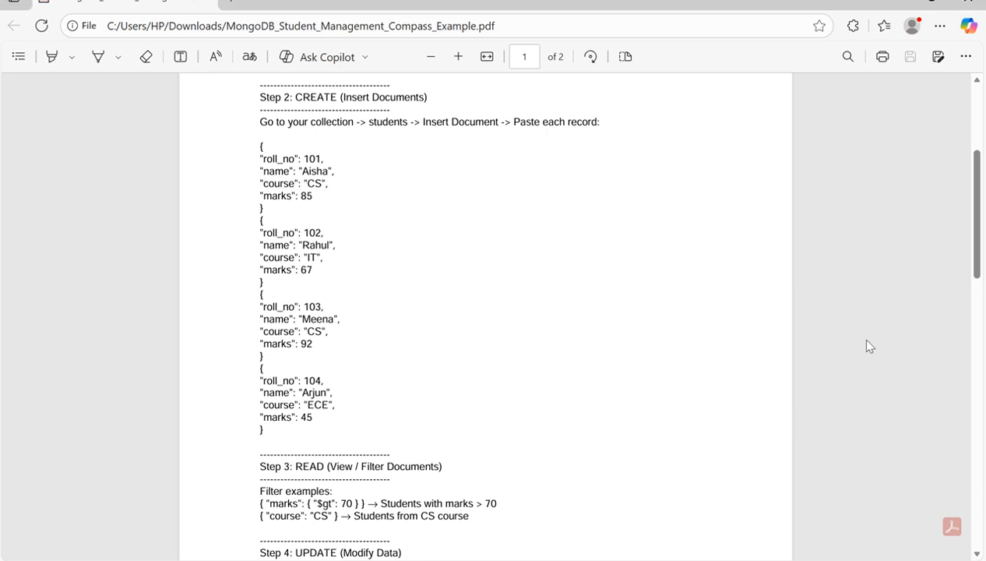
pyautogui.moveTo(260, 146); pyautogui.dragTo(262, 209)
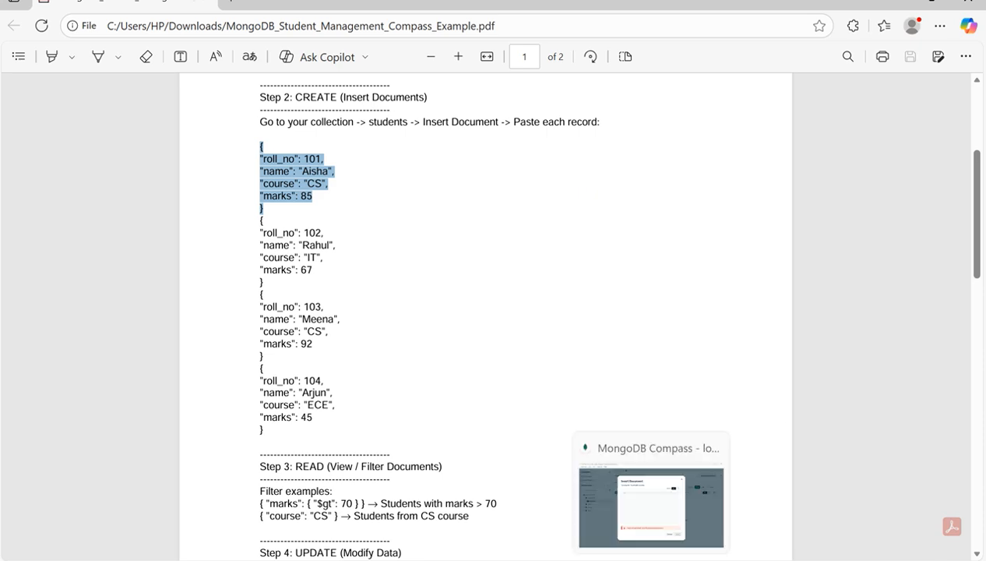
pyautogui.click(436, 347)
pyautogui.moveTo(261, 147); pyautogui.dragTo(262, 434)
pyautogui.hotkey('ctrl', 'c')
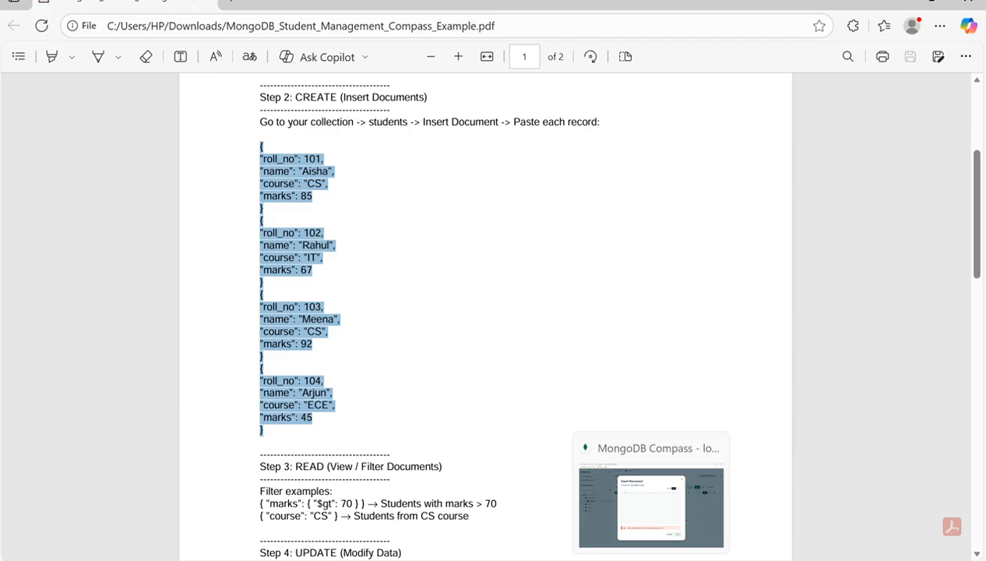
pyautogui.click(647, 559)
pyautogui.hotkey('ctrl', 'v')
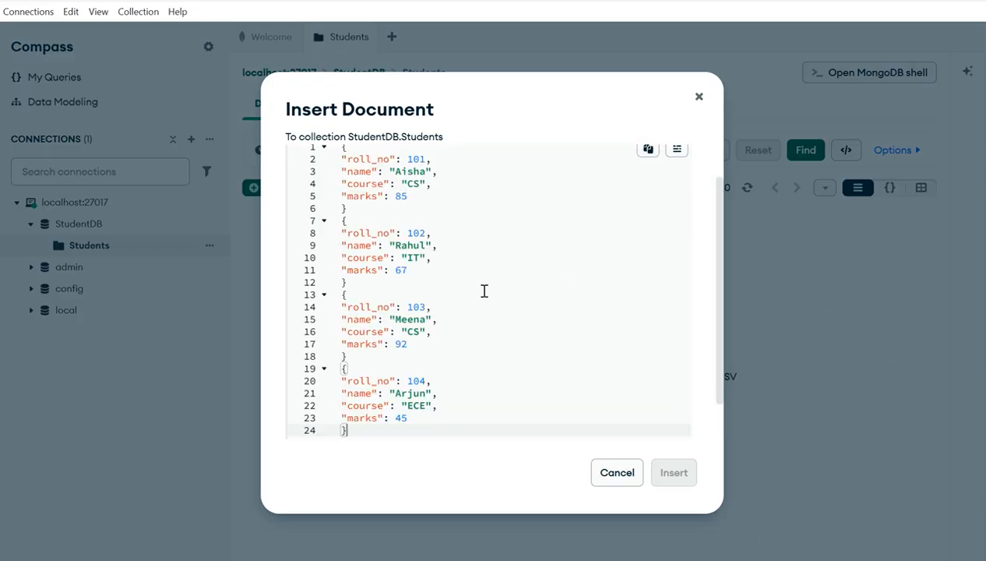
# - Wrap the four pasted records in square brackets, separate them with commas, and insert them into the Students collection
pyautogui.moveTo(720, 280); pyautogui.dragTo(720, 182)
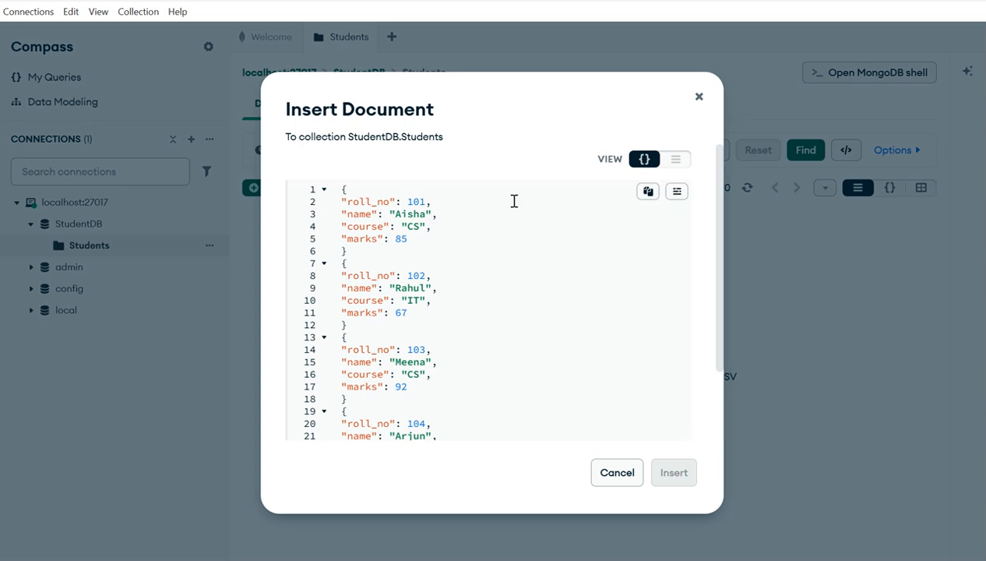
pyautogui.click(337, 186)
pyautogui.write('[')
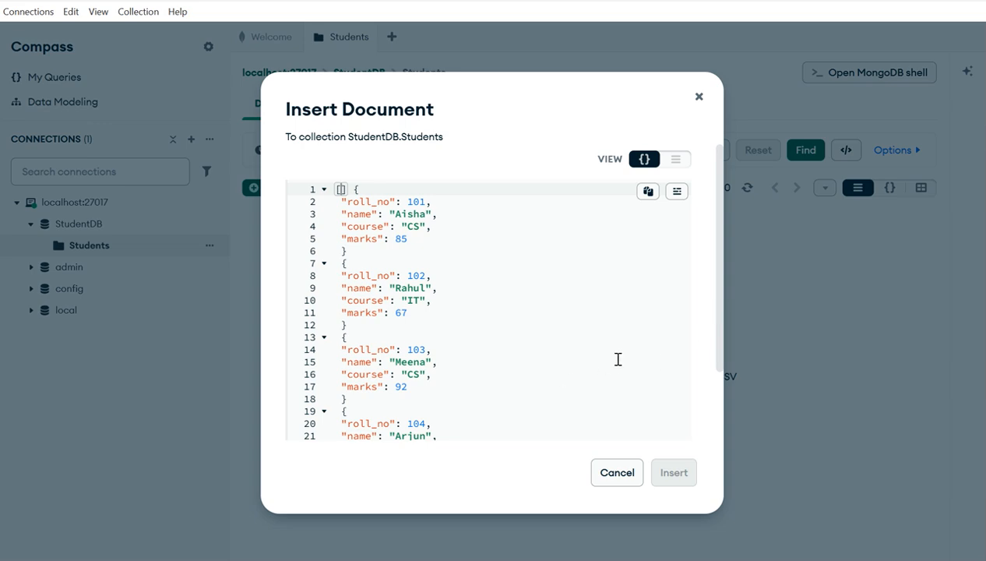
pyautogui.press('Delete')
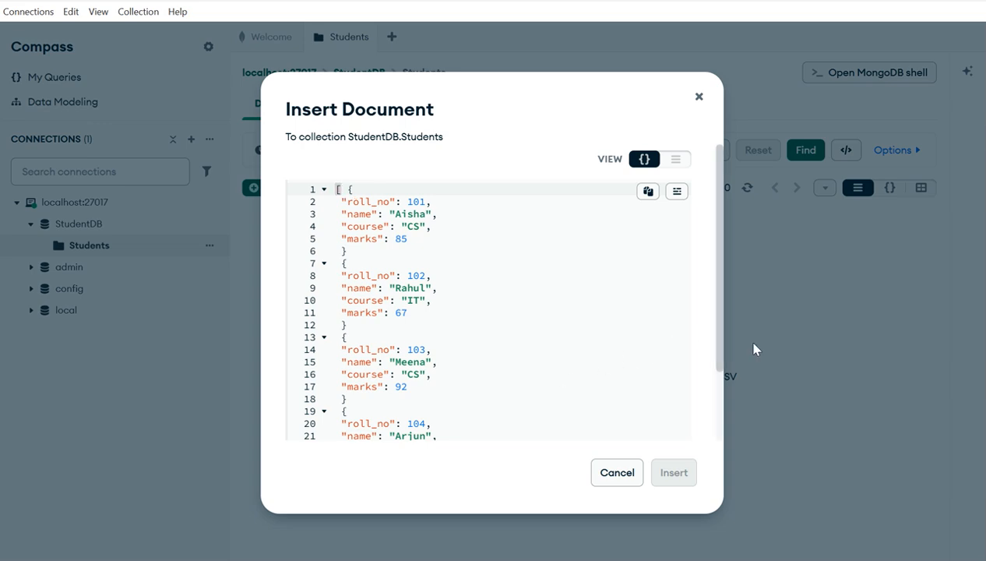
pyautogui.scroll(-3, 717, 326)
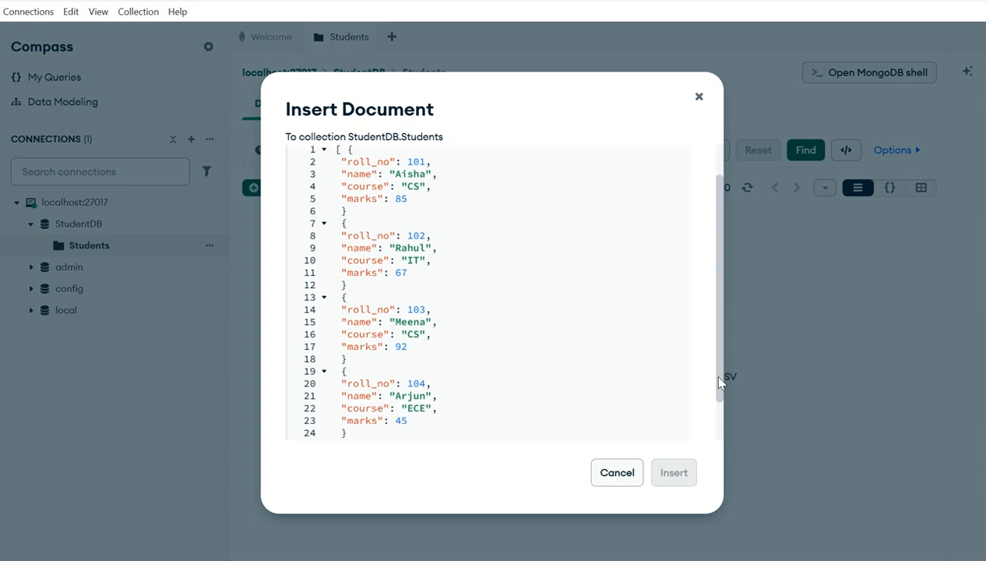
pyautogui.click(403, 387)
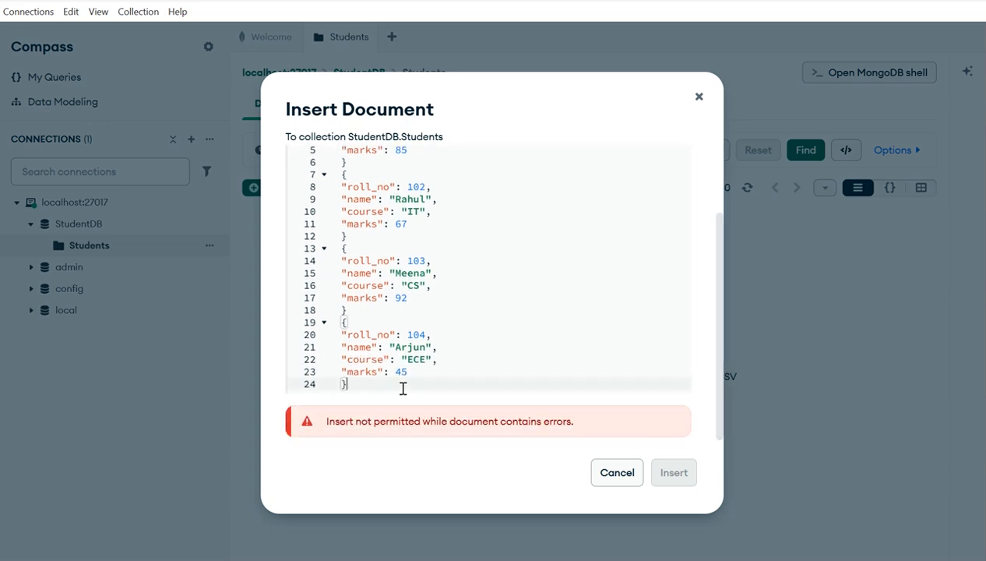
pyautogui.click(362, 165)
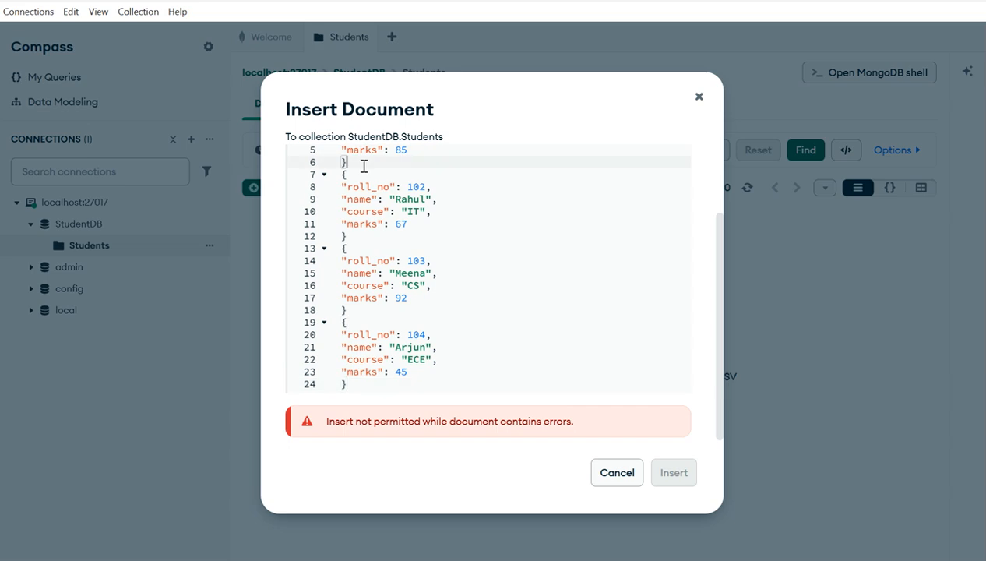
pyautogui.write(',')
pyautogui.click(357, 239)
pyautogui.write(',')
pyautogui.click(359, 314)
pyautogui.write(',')
pyautogui.click(362, 382)
pyautogui.write(']')
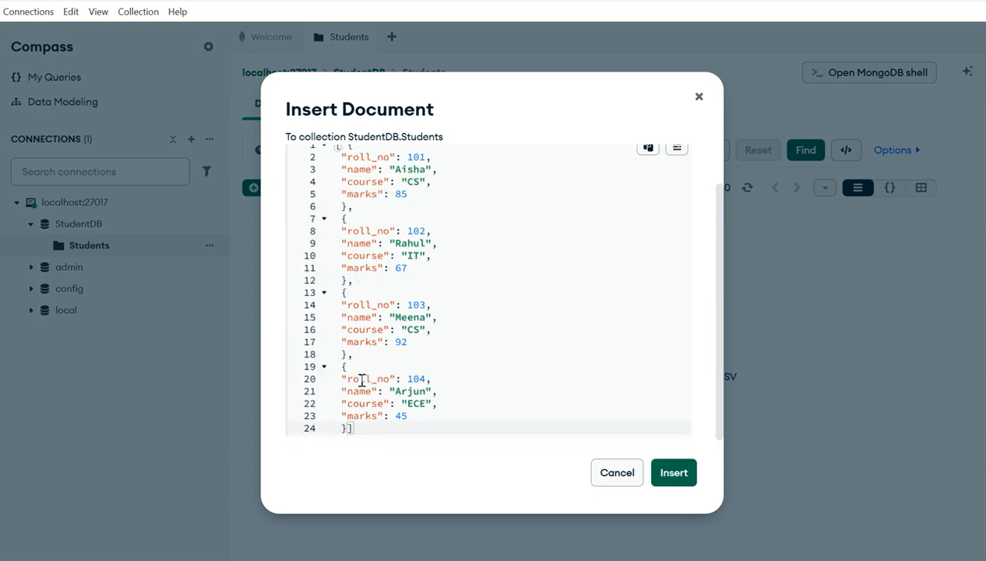
pyautogui.click(660, 472)
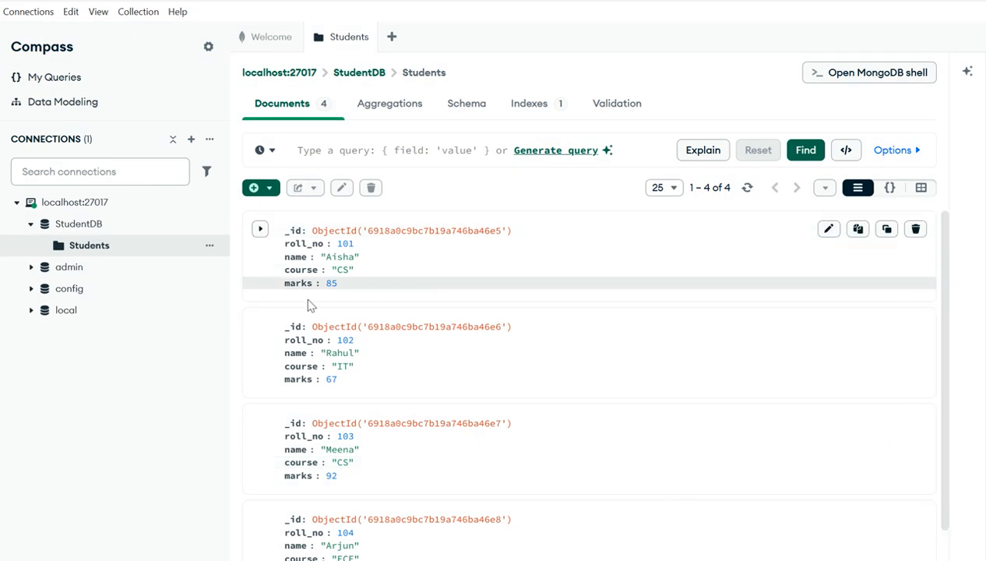
# - Start another document insert and replace its template with the roll_no 104 record copied from the PDF in the browser
pyautogui.click(265, 190)
pyautogui.click(300, 259)
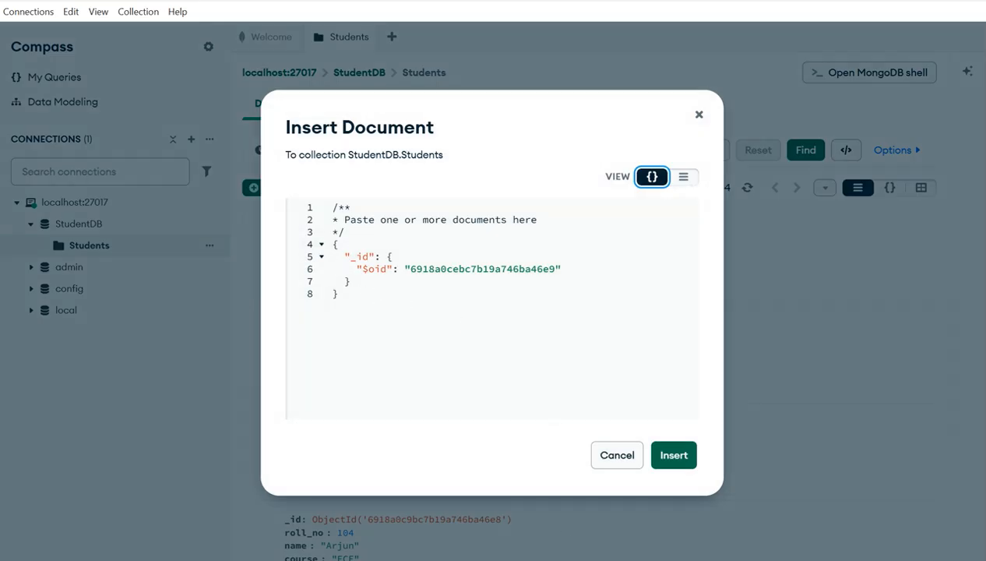
pyautogui.moveTo(583, 560)
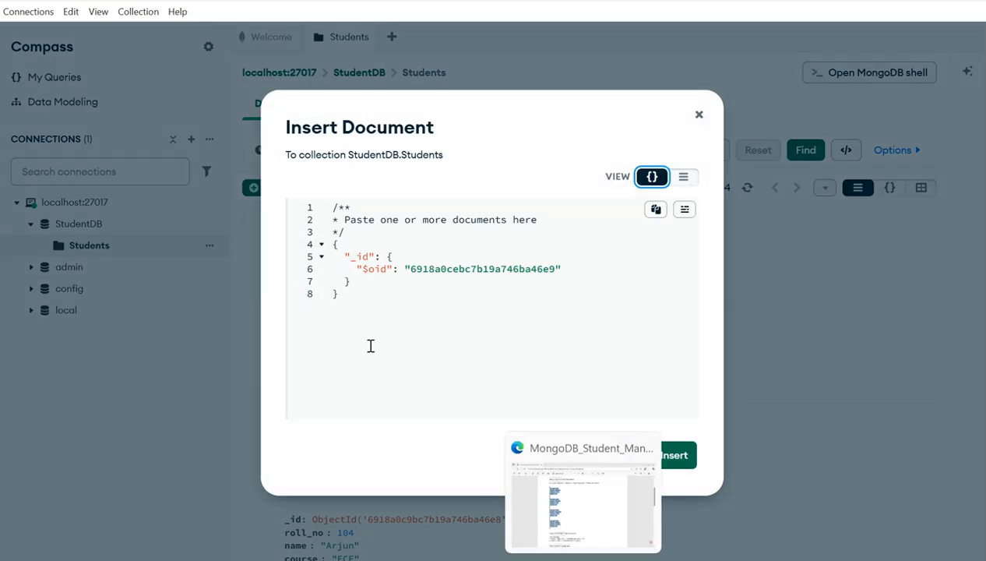
pyautogui.click(582, 558)
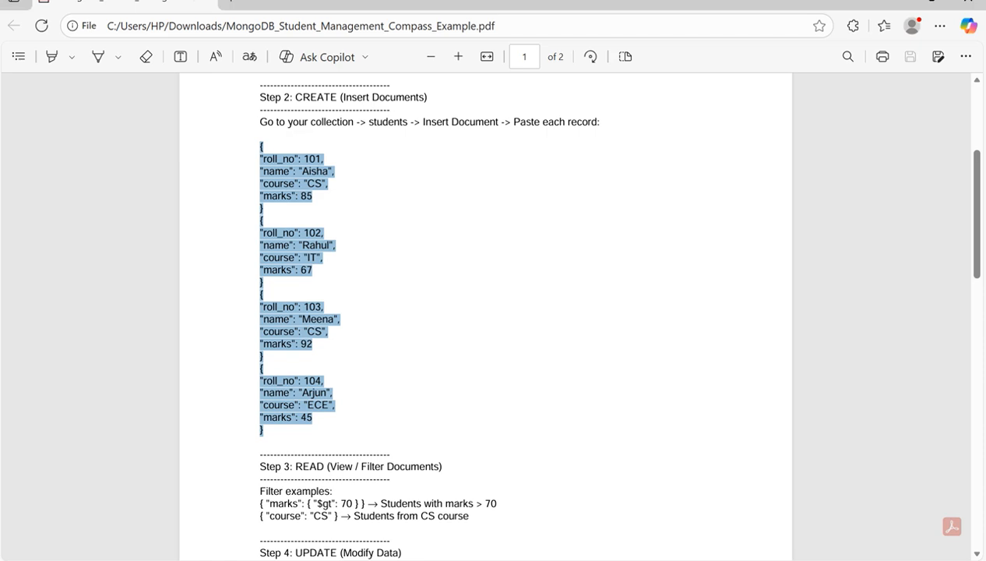
pyautogui.click(349, 390)
pyautogui.moveTo(260, 368); pyautogui.dragTo(267, 430)
pyautogui.hotkey('ctrl', 'c')
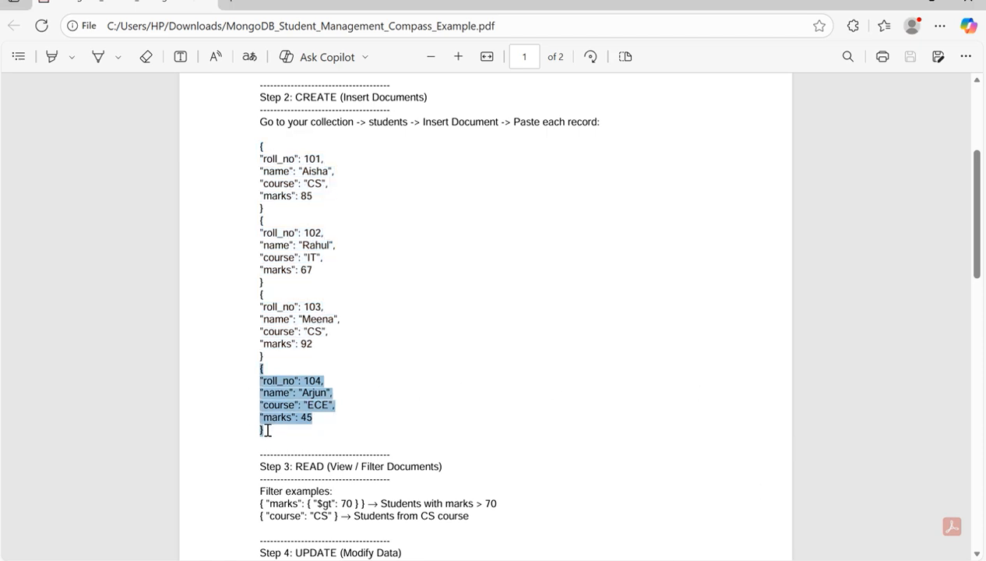
pyautogui.hotkey('alt', 'Tab')
pyautogui.moveTo(383, 322); pyautogui.dragTo(323, 196)
pyautogui.hotkey('ctrl', 'v')
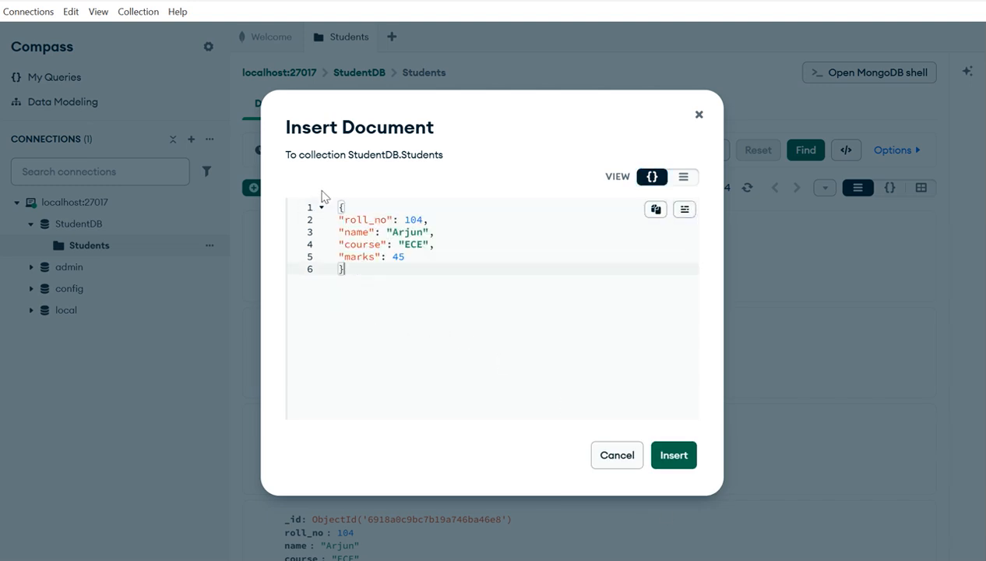
# - Change the pasted record to roll_no 105, a new student name, course "CSE" and marks 90, and insert it
pyautogui.click(421, 219)
pyautogui.press('BackSpace')
pyautogui.write('5')
pyautogui.press('BackSpace')
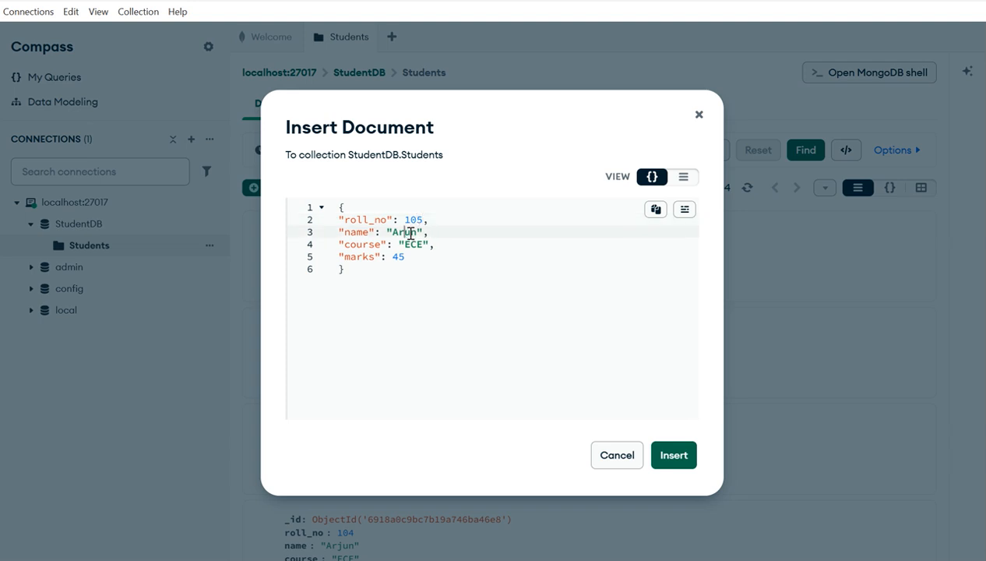
pyautogui.press('BackSpace')
pyautogui.write('C')
pyautogui.press('Delete')
pyautogui.write('S')
pyautogui.click(406, 257)
pyautogui.press('BackSpace')
pyautogui.press('BackSpace')
pyautogui.write('90')
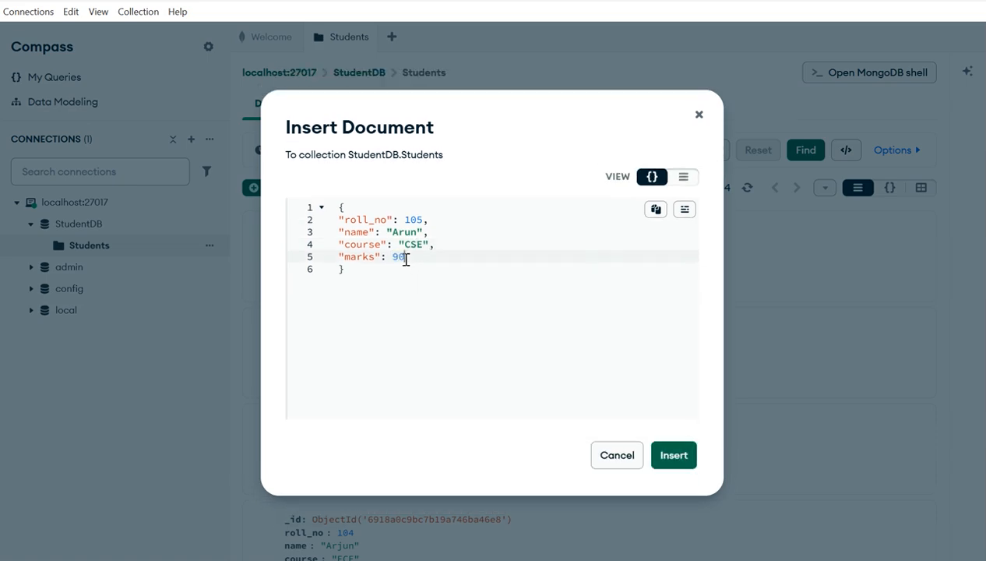
pyautogui.click(684, 461)
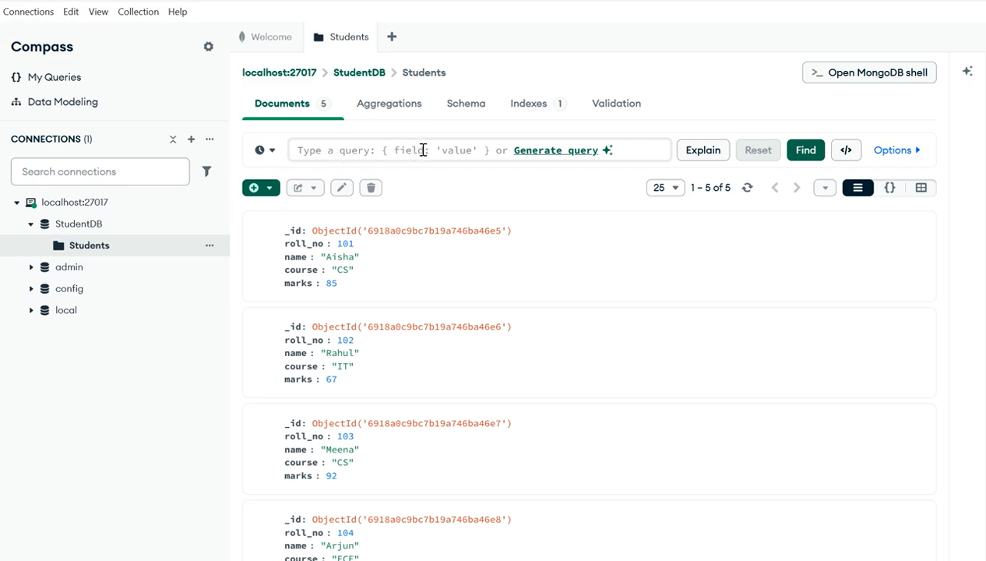
# - Filter the Students collection with the query {course:"CS"} and run it
pyautogui.moveTo(285, 277); pyautogui.dragTo(368, 275)
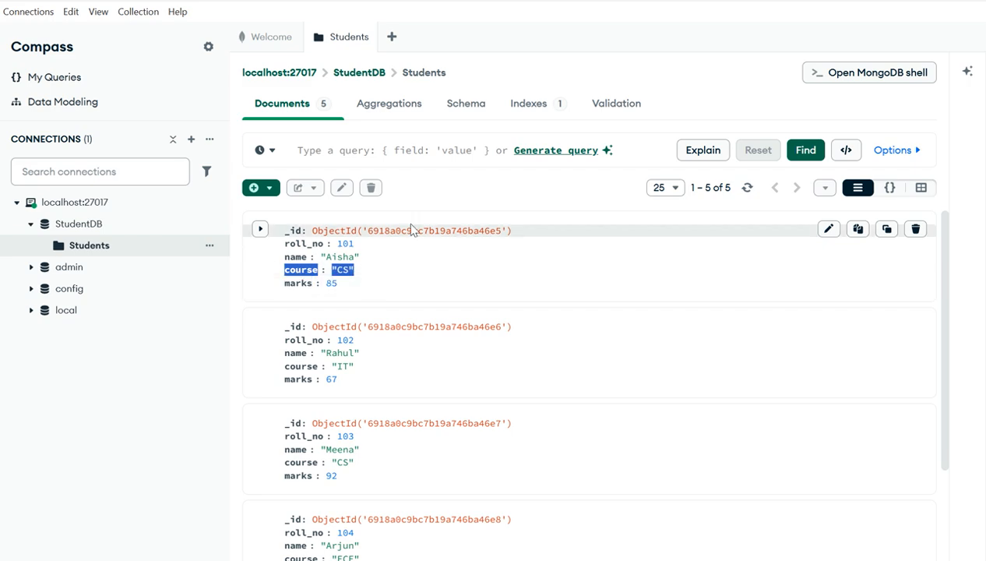
pyautogui.click(337, 159)
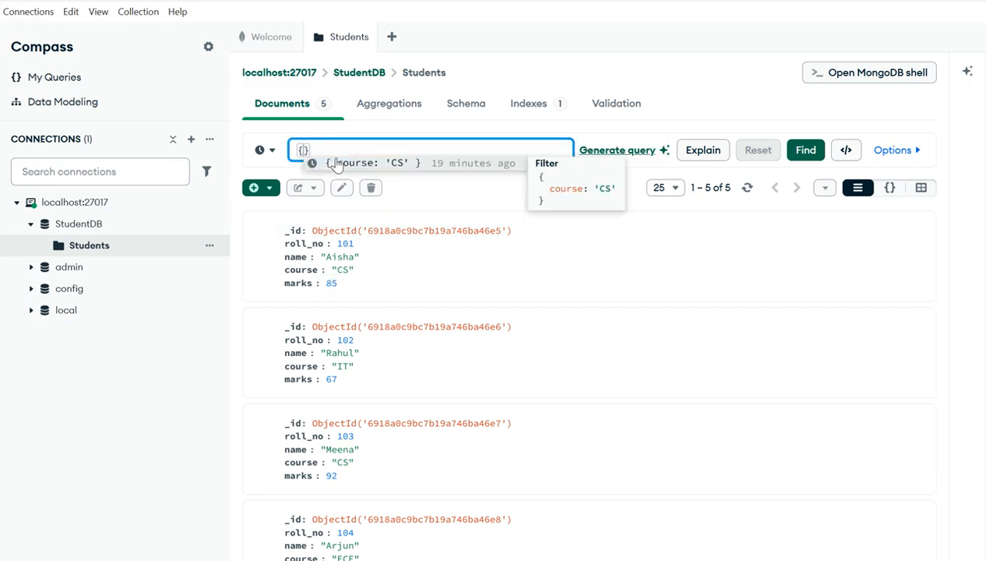
pyautogui.write('course "CS"')
pyautogui.click(368, 152)
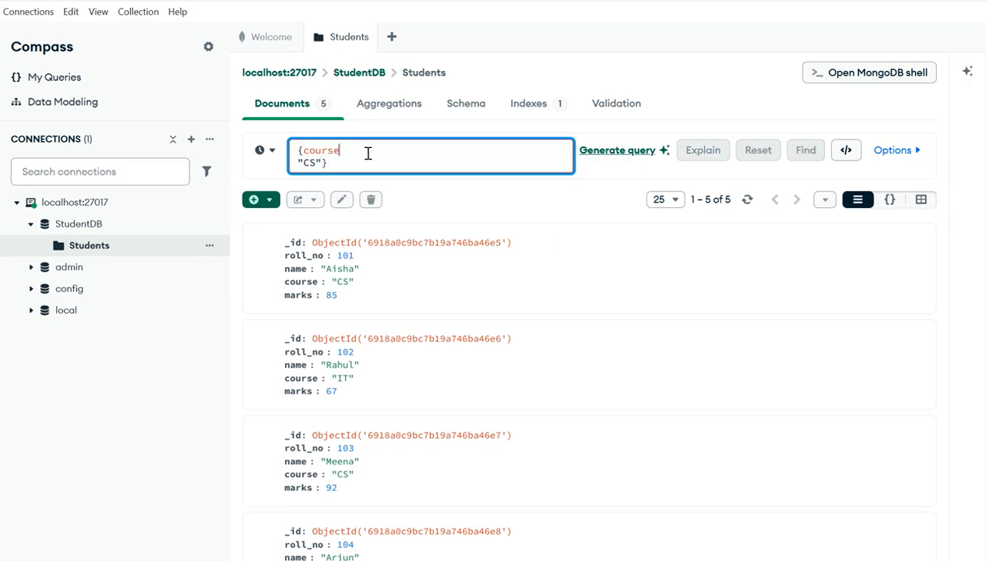
pyautogui.write(':')
pyautogui.press('Delete')
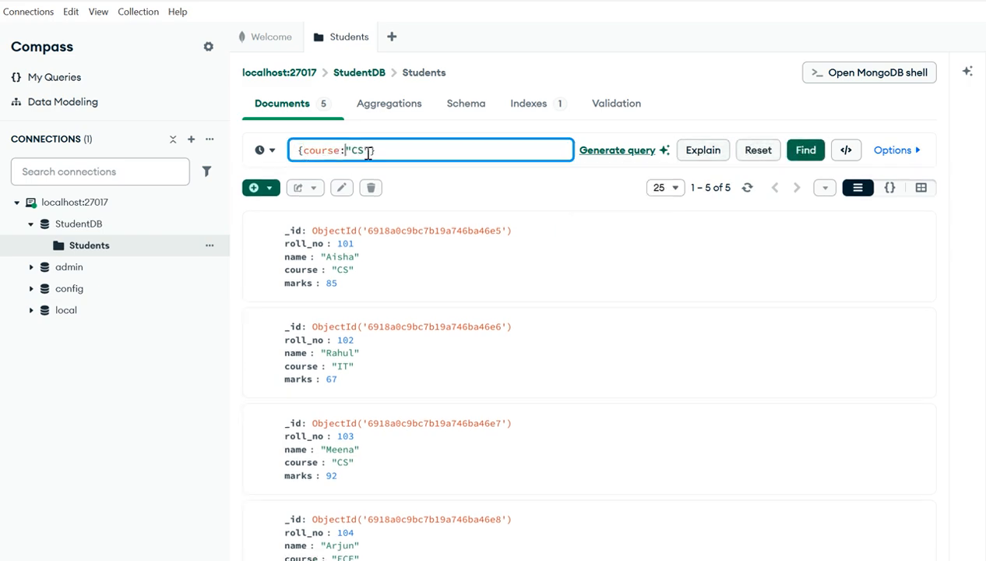
pyautogui.click(806, 152)
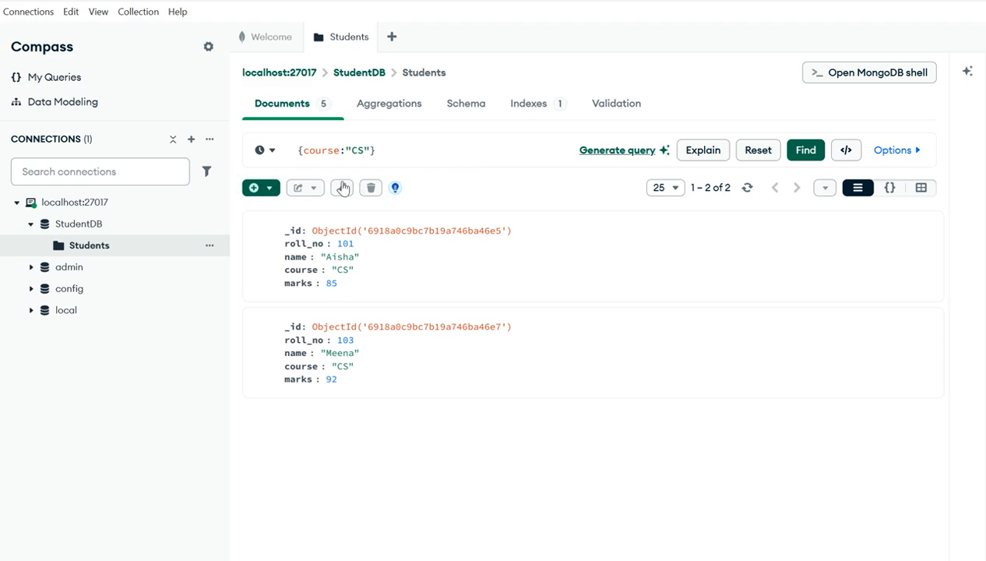
pyautogui.click(295, 149)
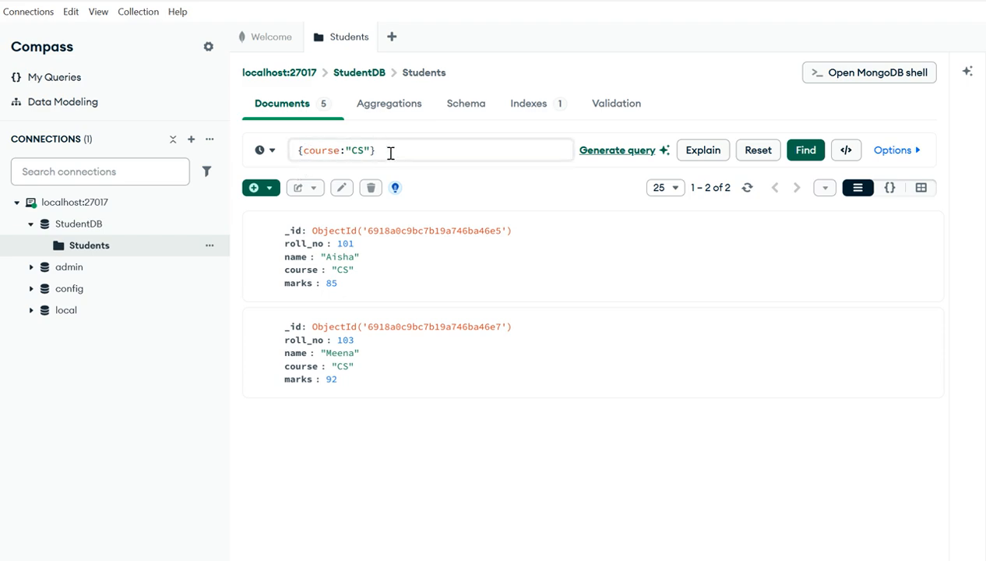
# - Start a bulk update of the filtered documents and write a $set expression that sets "marks" to 98
pyautogui.click(343, 189)
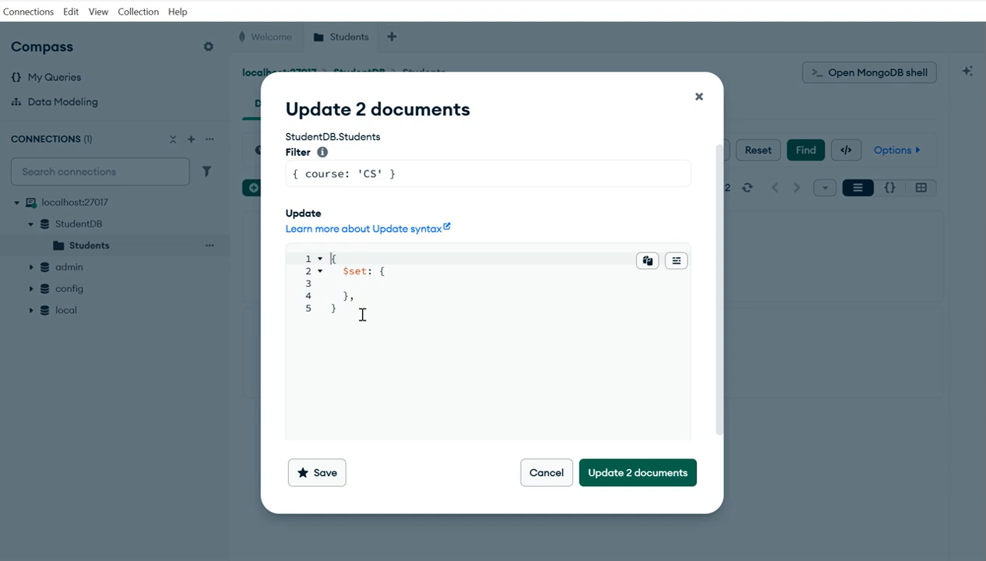
pyautogui.click(405, 273)
pyautogui.write('"')
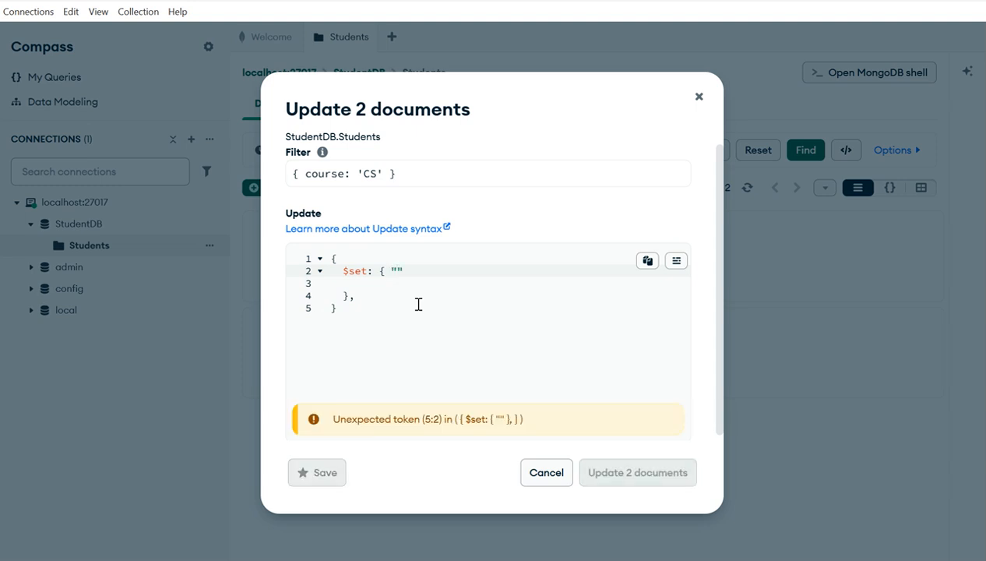
pyautogui.write('marks')
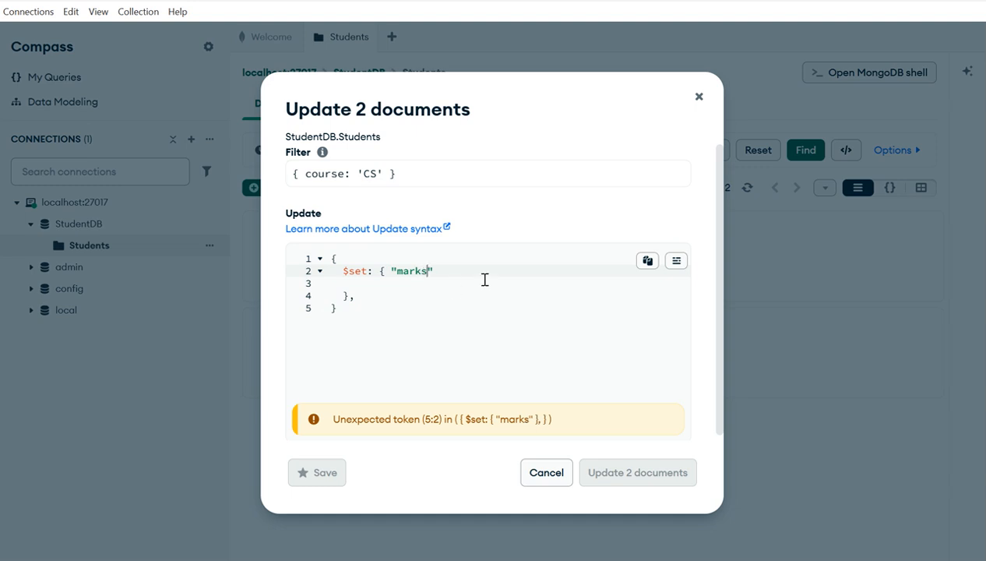
pyautogui.click(441, 270)
pyautogui.write(':98')
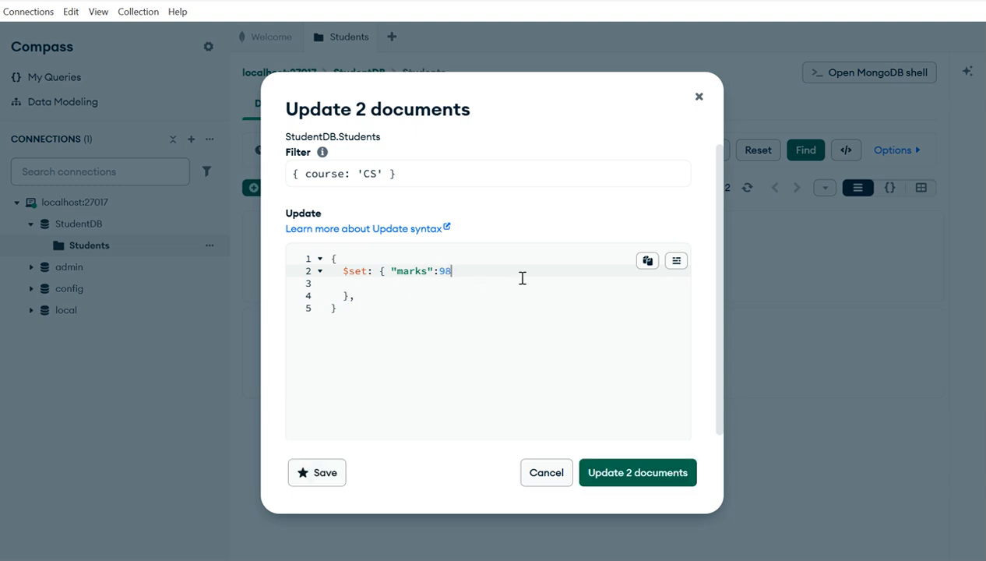
pyautogui.write('}')
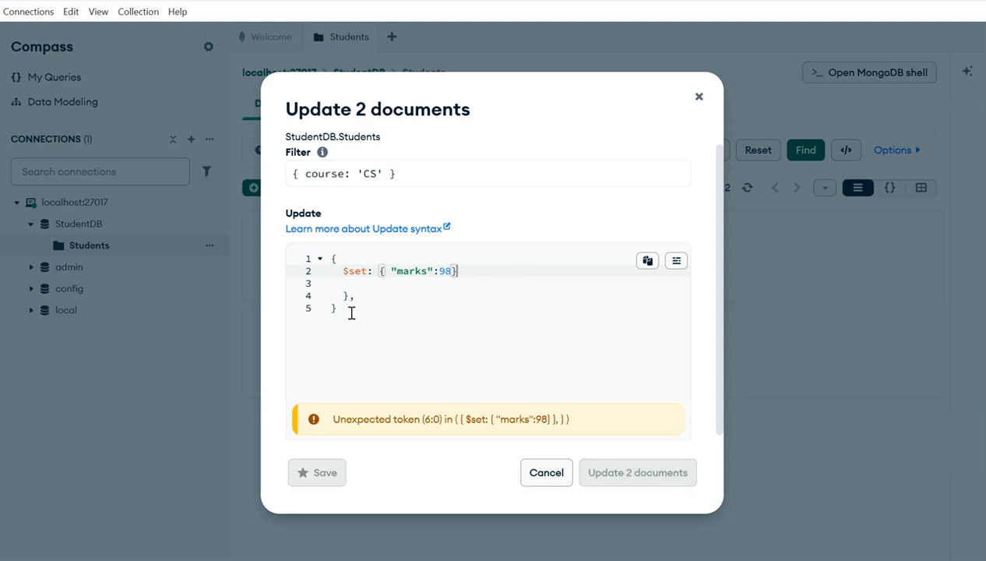
pyautogui.write('}')
# - Remove the template's leftover closing brackets from the update expression, apply the update to the filtered documents and refresh the results
pyautogui.click(338, 296)
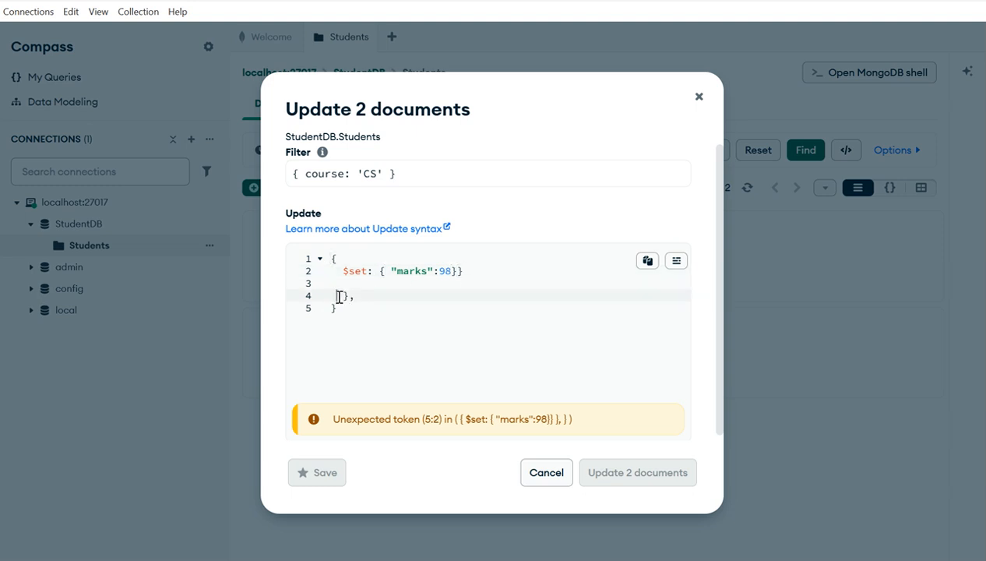
pyautogui.moveTo(338, 296); pyautogui.dragTo(341, 325)
pyautogui.press('BackSpace')
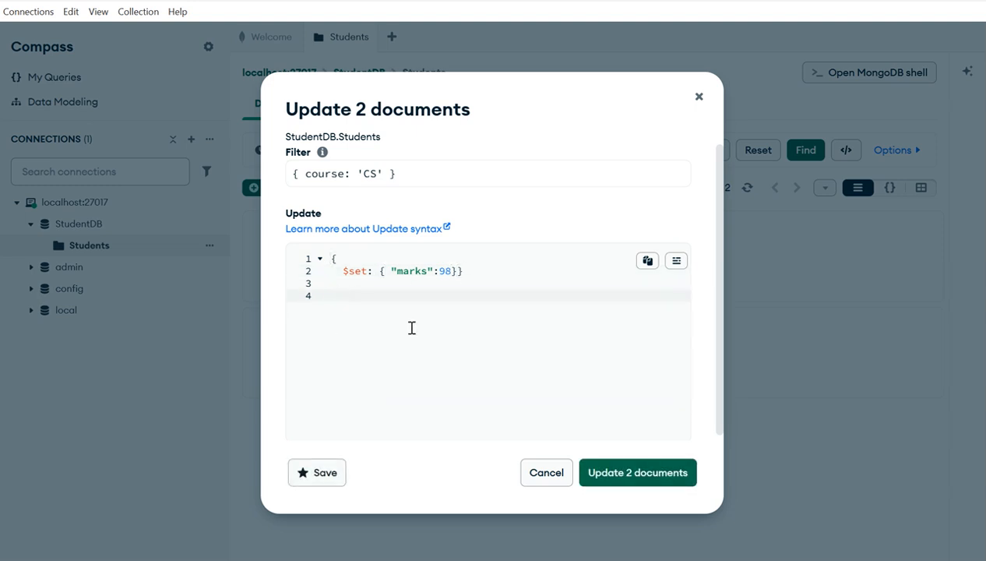
pyautogui.click(614, 472)
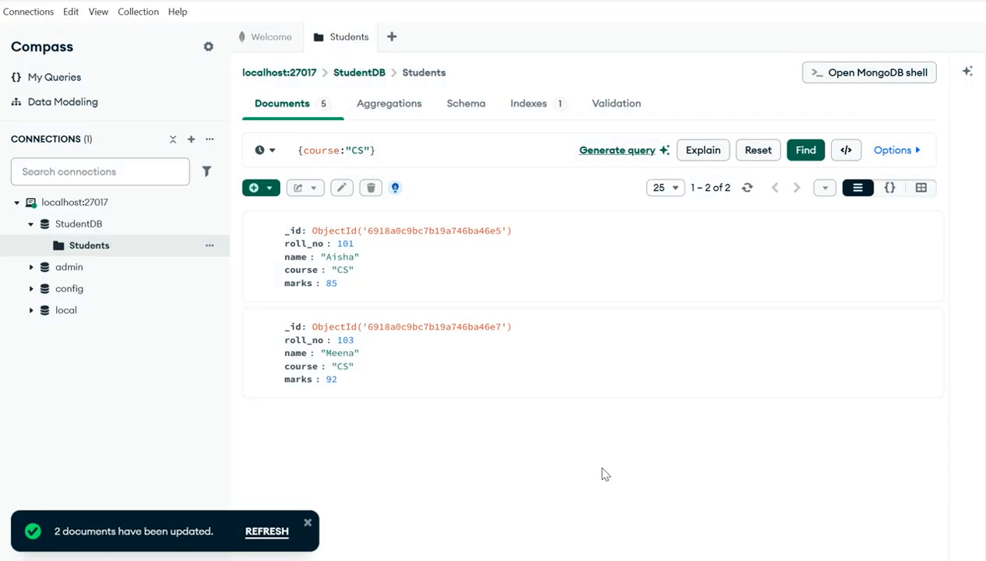
pyautogui.click(263, 536)
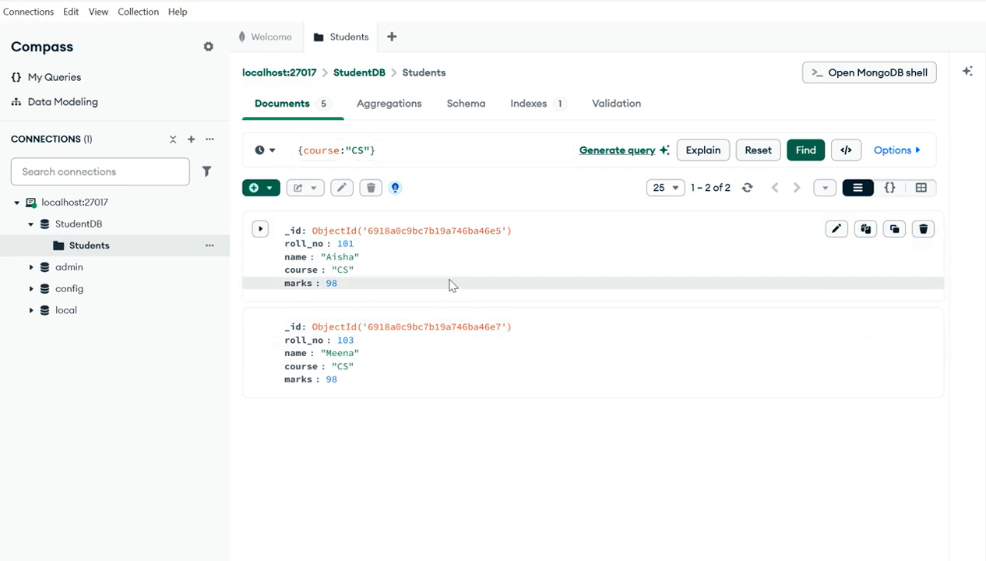
# - Edit the roll_no 101 document, set its marks to 99 and save the change
pyautogui.click(835, 230)
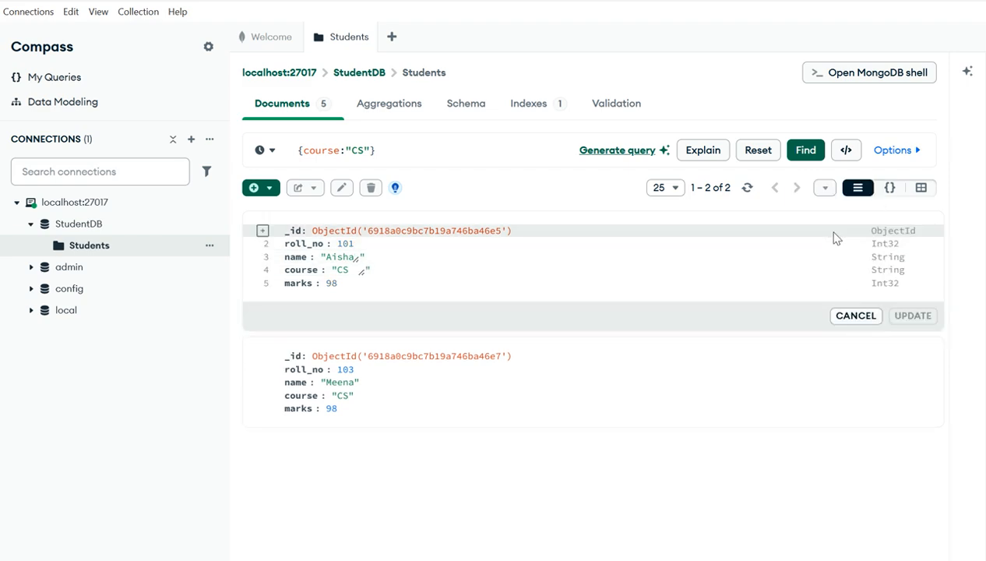
pyautogui.click(326, 283)
pyautogui.moveTo(325, 283); pyautogui.dragTo(337, 284)
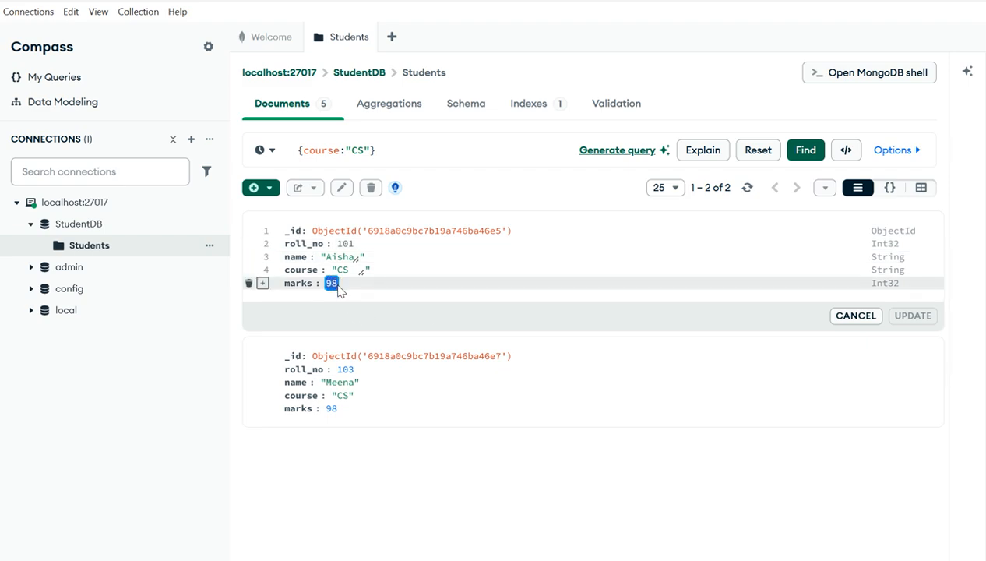
pyautogui.write('99')
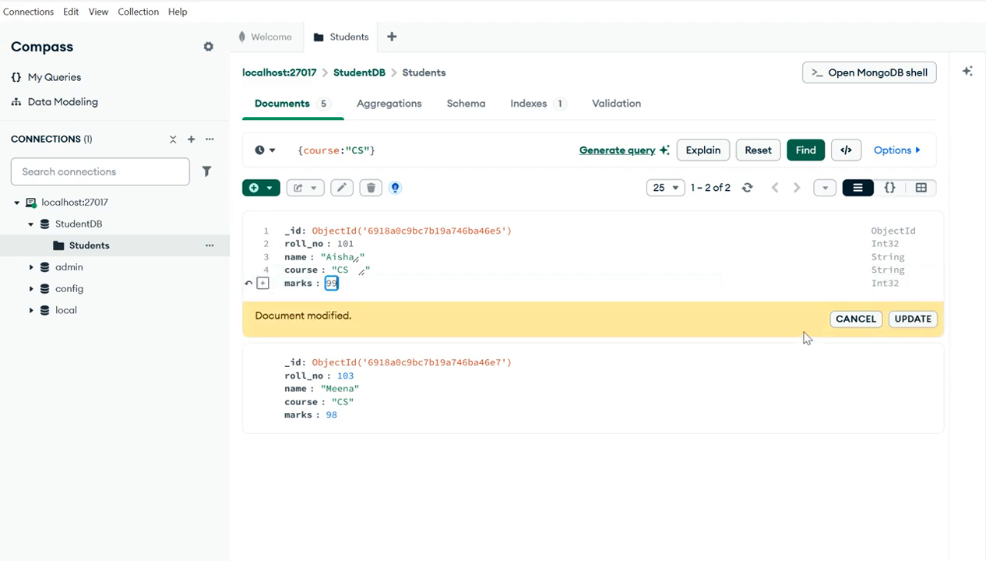
pyautogui.click(913, 318)
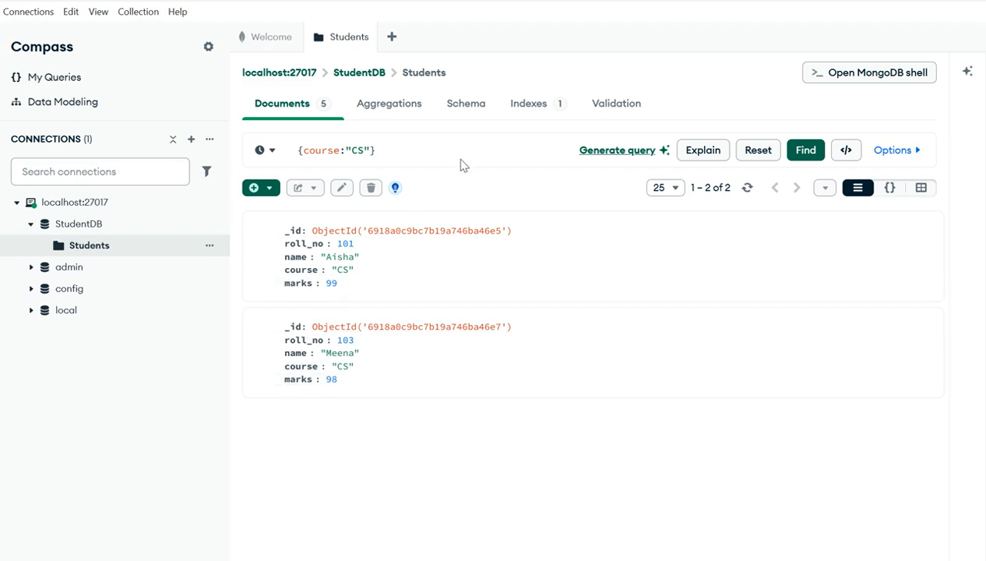
# - Replace the course filter with the query {marks:99} and run it
pyautogui.moveTo(283, 285); pyautogui.dragTo(352, 288)
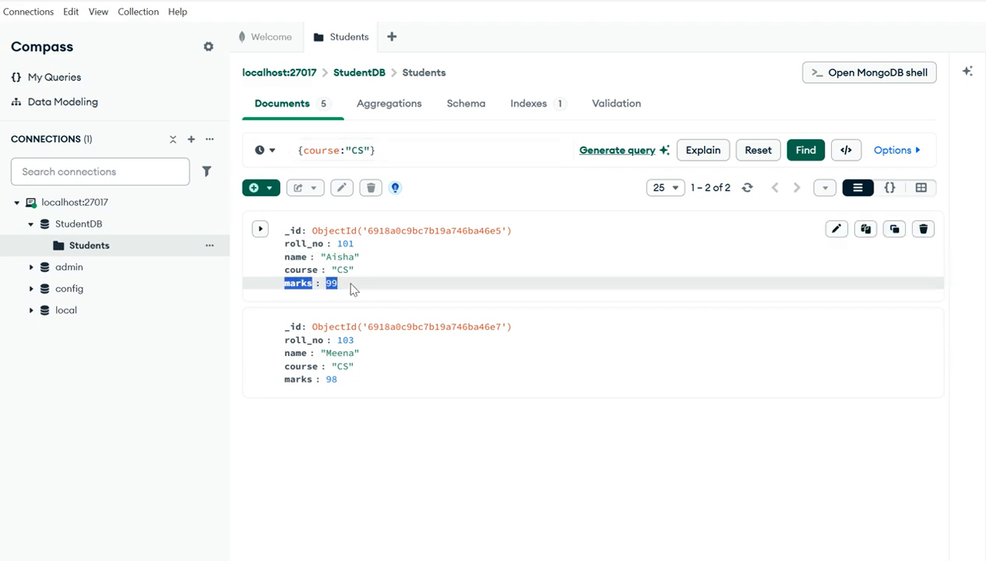
pyautogui.moveTo(377, 148); pyautogui.dragTo(275, 156)
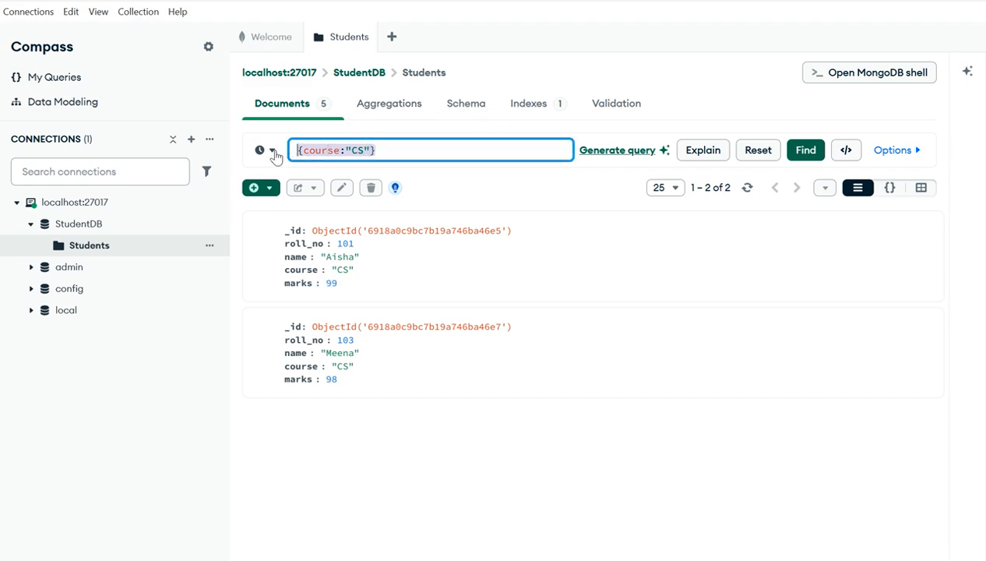
pyautogui.write('marks 99')
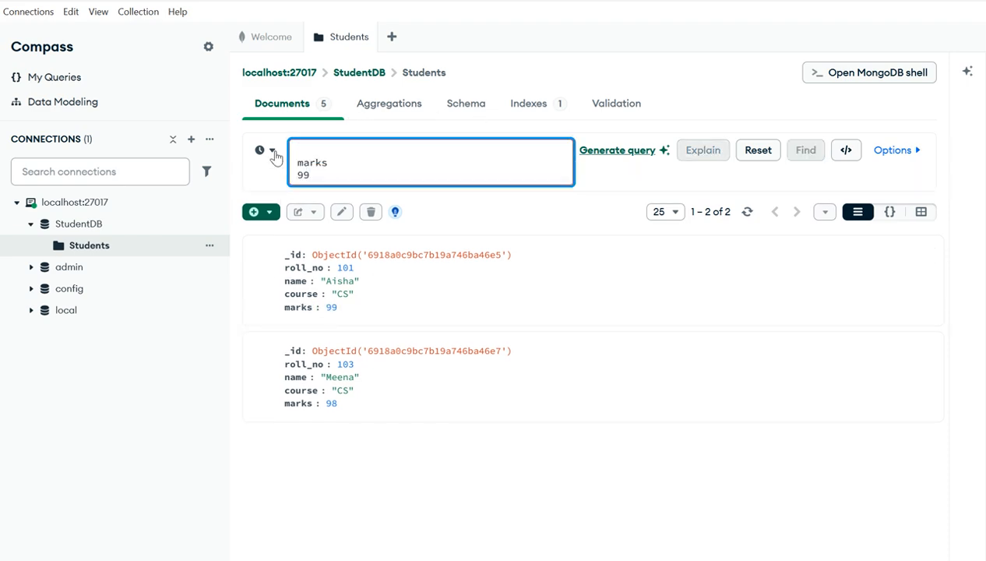
pyautogui.click(298, 167)
pyautogui.write('{')
pyautogui.click(351, 163)
pyautogui.write(':')
pyautogui.press('Delete')
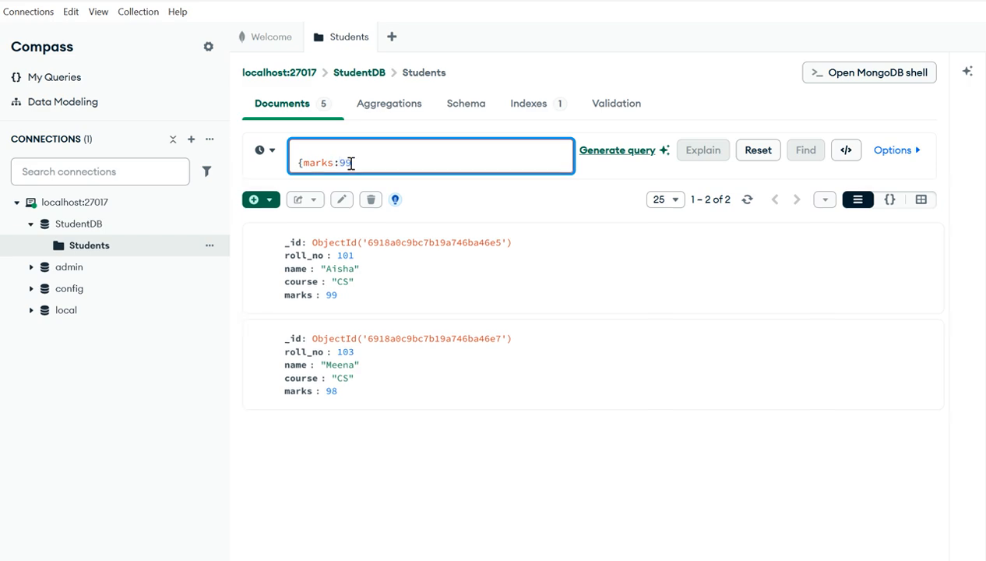
pyautogui.write('}')
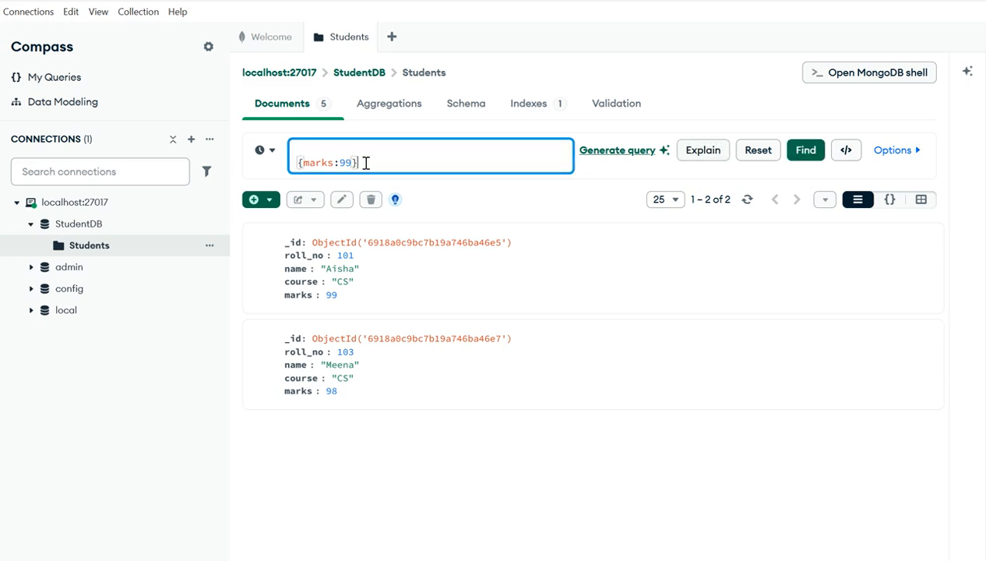
pyautogui.click(808, 151)
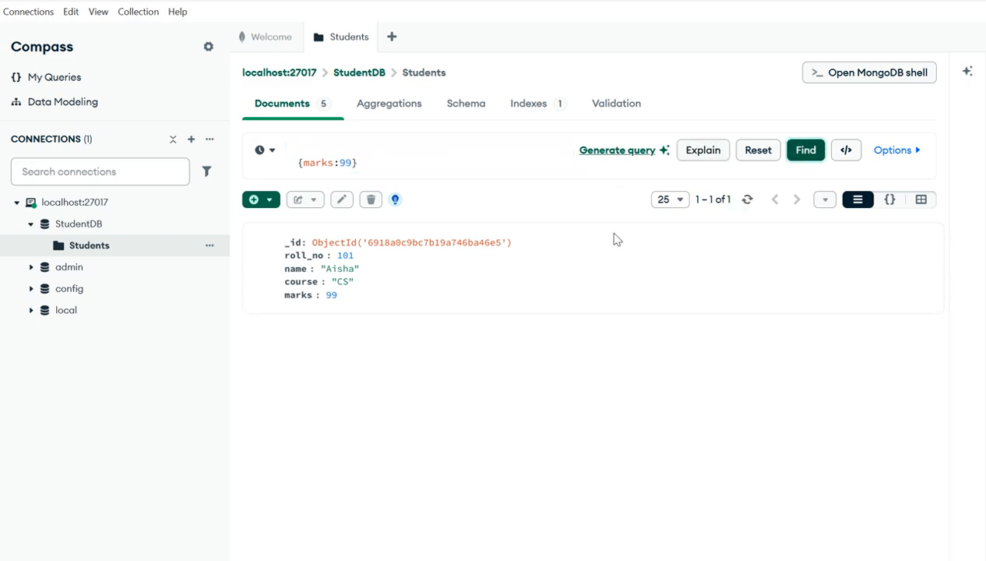
# - Delete the document matching the marks filter, confirm the permanent deletion and refresh the results
pyautogui.click(371, 202)
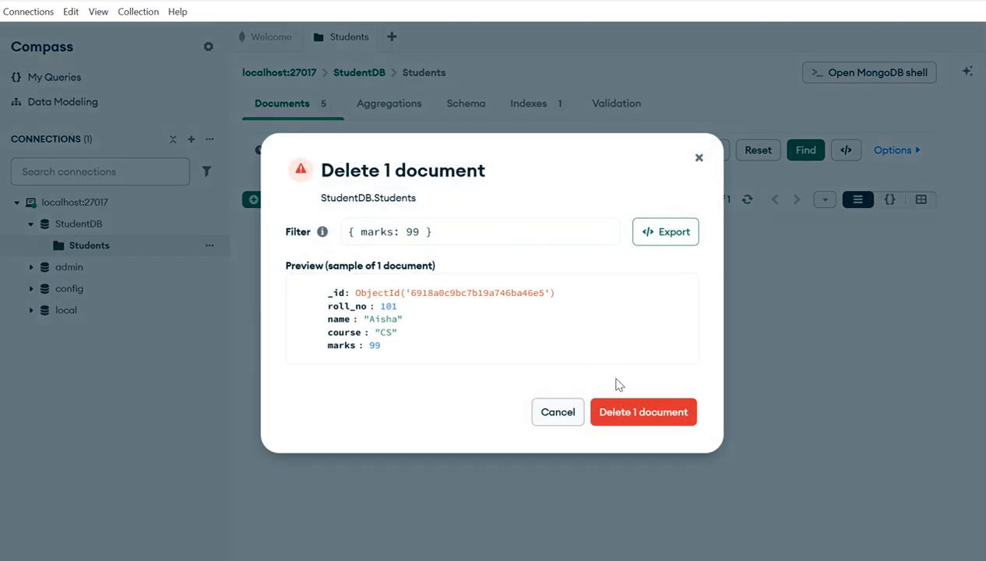
pyautogui.click(623, 411)
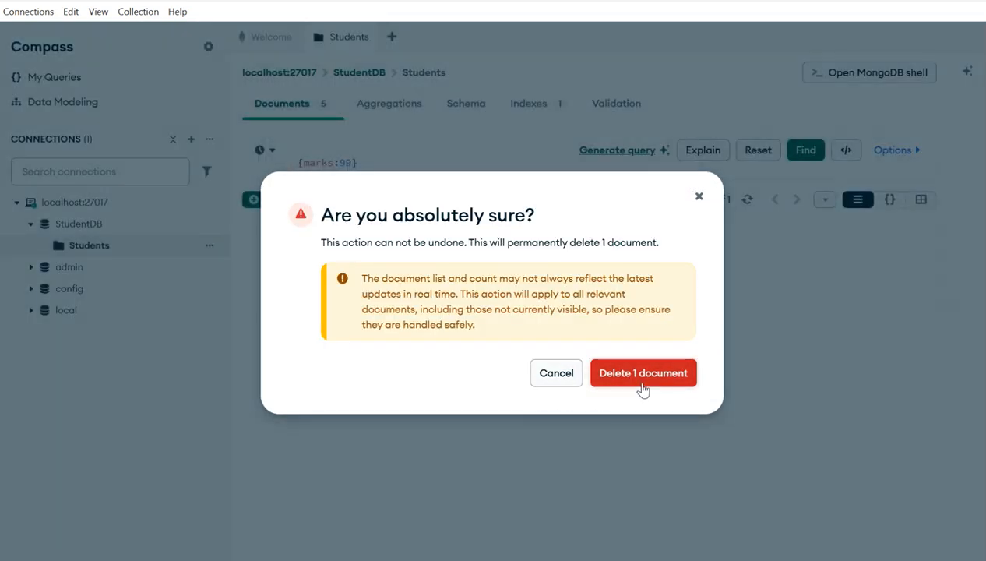
pyautogui.click(635, 379)
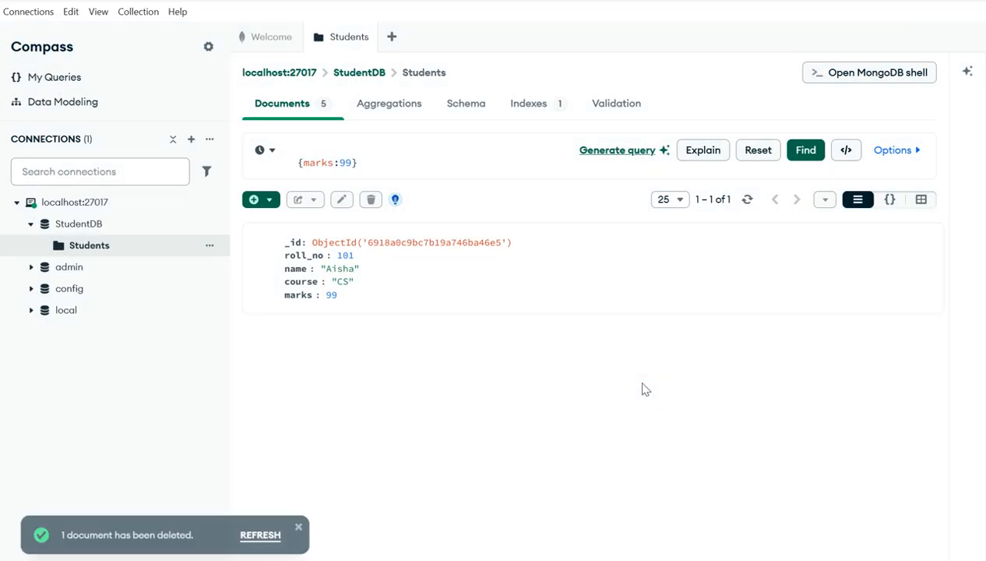
pyautogui.click(267, 537)
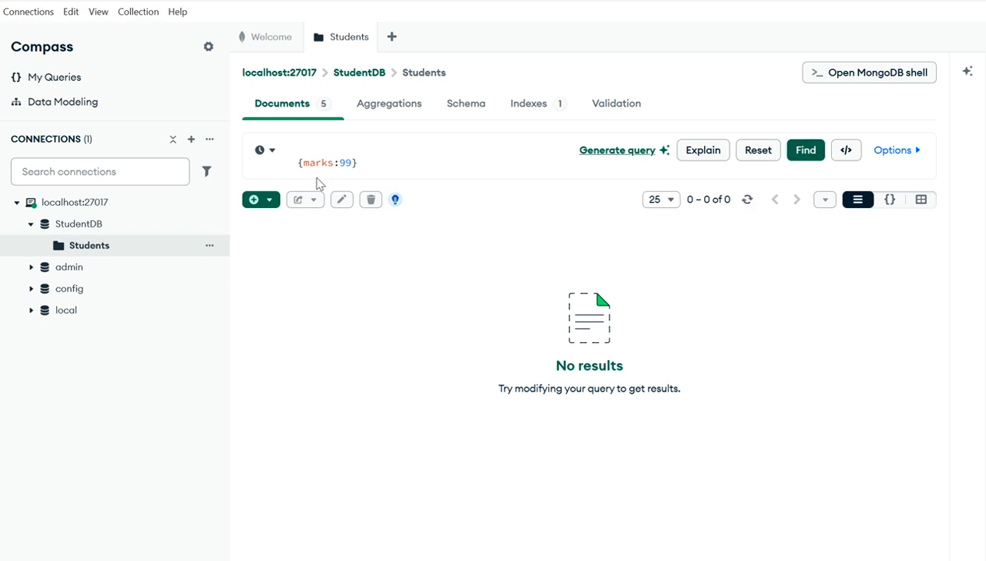
# - Clear the query filter and run an empty search to list every document in Students
pyautogui.tripleClick(359, 165)
pyautogui.press('BackSpace')
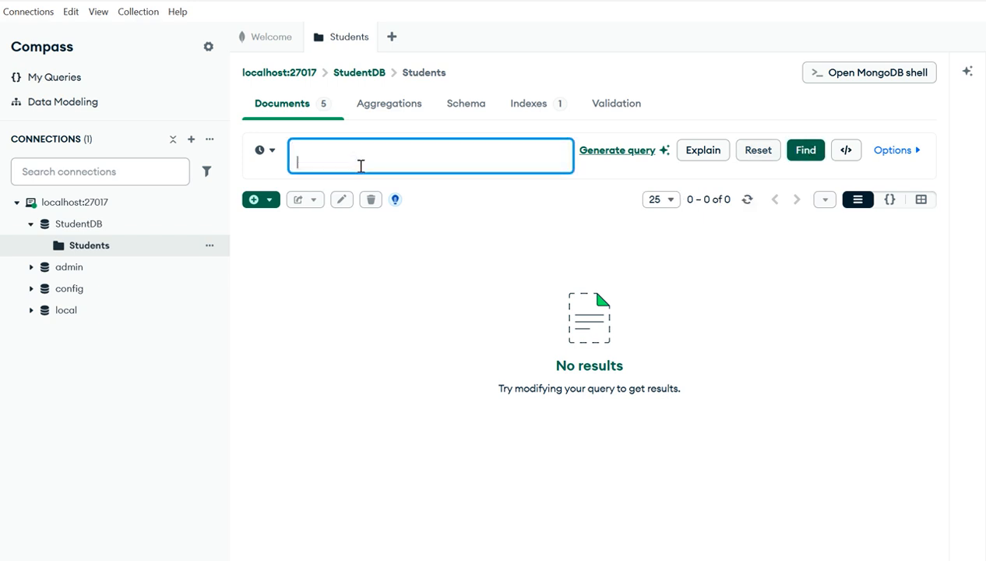
pyautogui.click(810, 153)
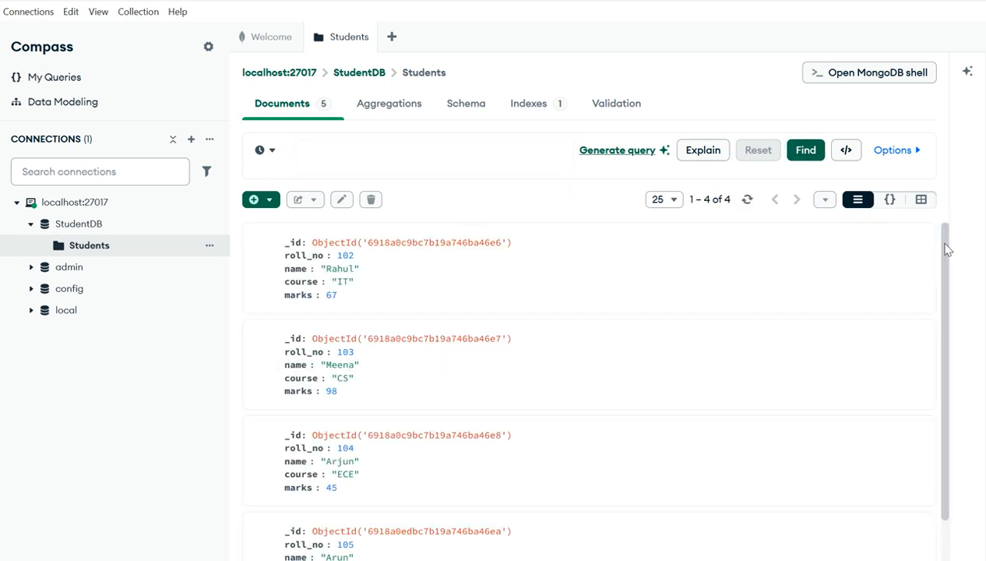
# - Review the remaining student documents, check the StudentDB collection overview and return to the Students collection
pyautogui.scroll(-2, 942, 296)
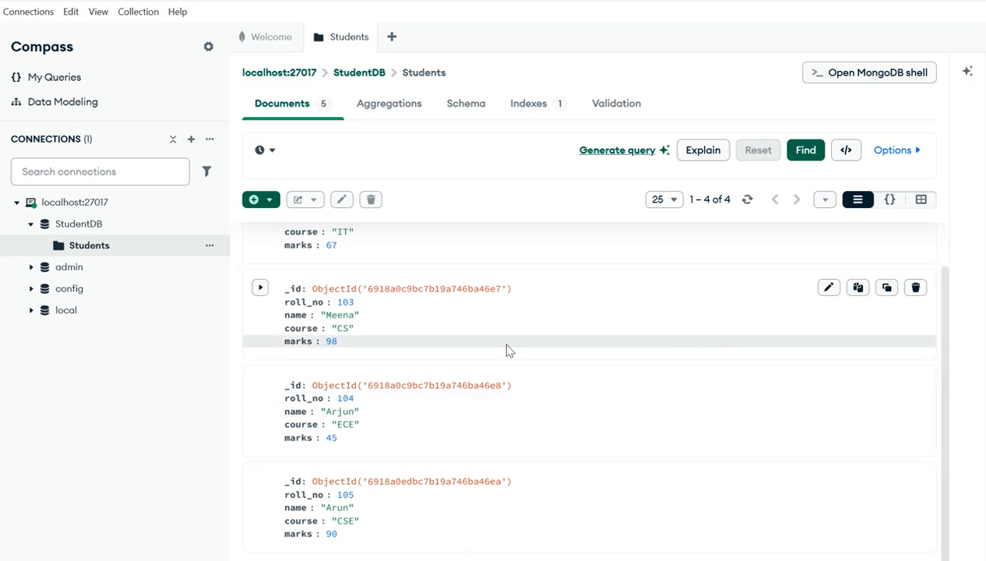
pyautogui.moveTo(944, 369); pyautogui.dragTo(945, 223)
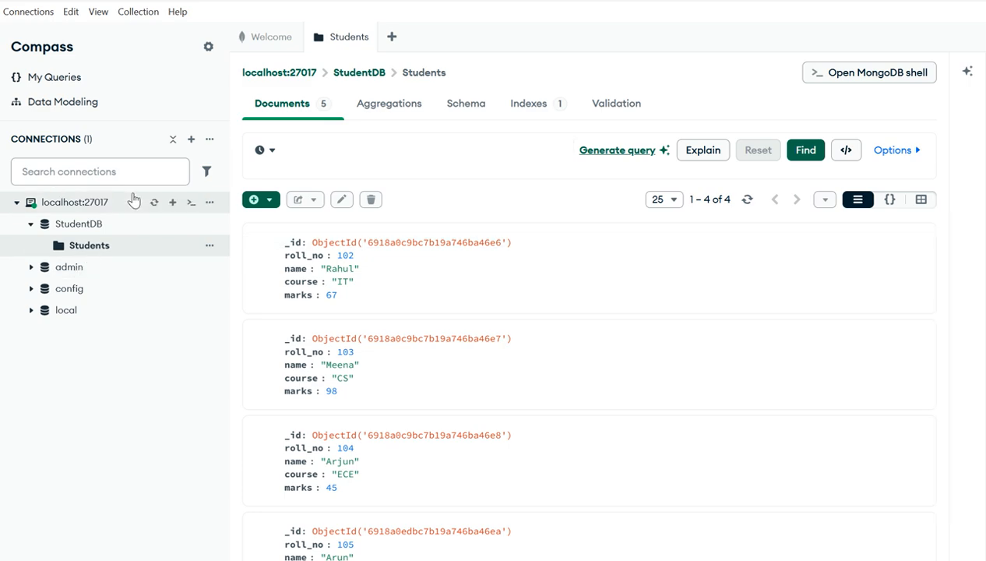
pyautogui.click(96, 225)
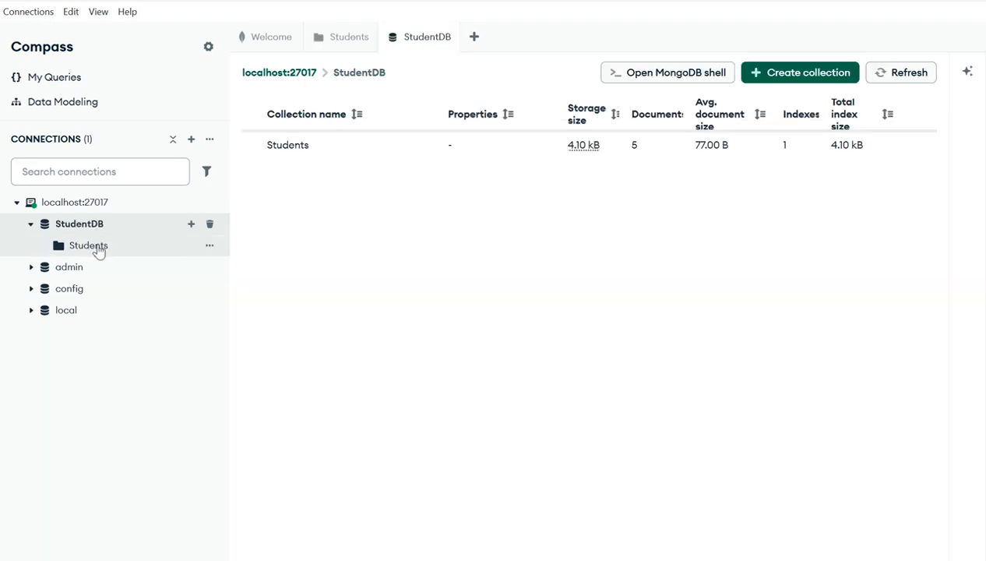
pyautogui.click(97, 249)
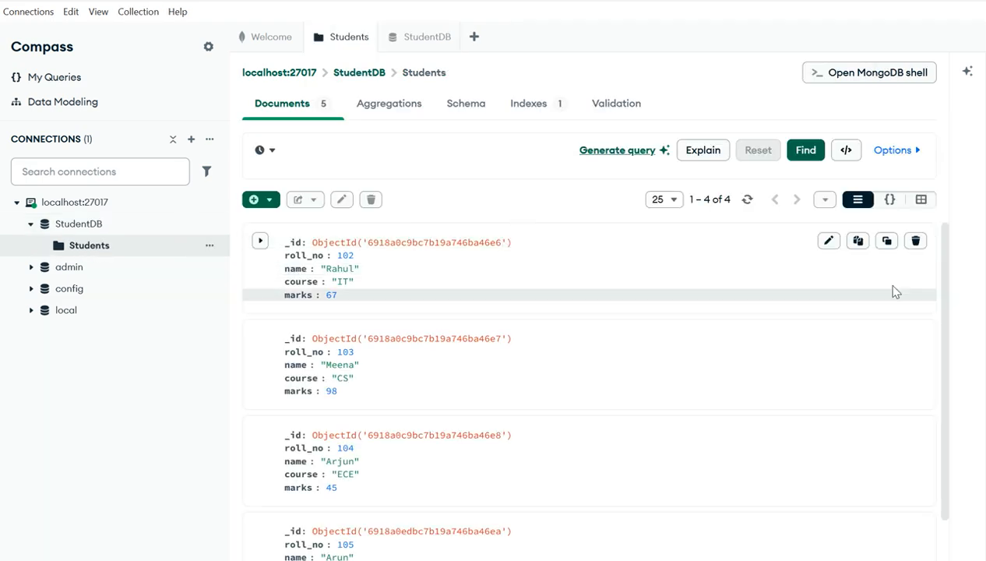
# - Create a new collection named Faculty in the StudentDB database
pyautogui.moveTo(944, 246); pyautogui.dragTo(921, 227)
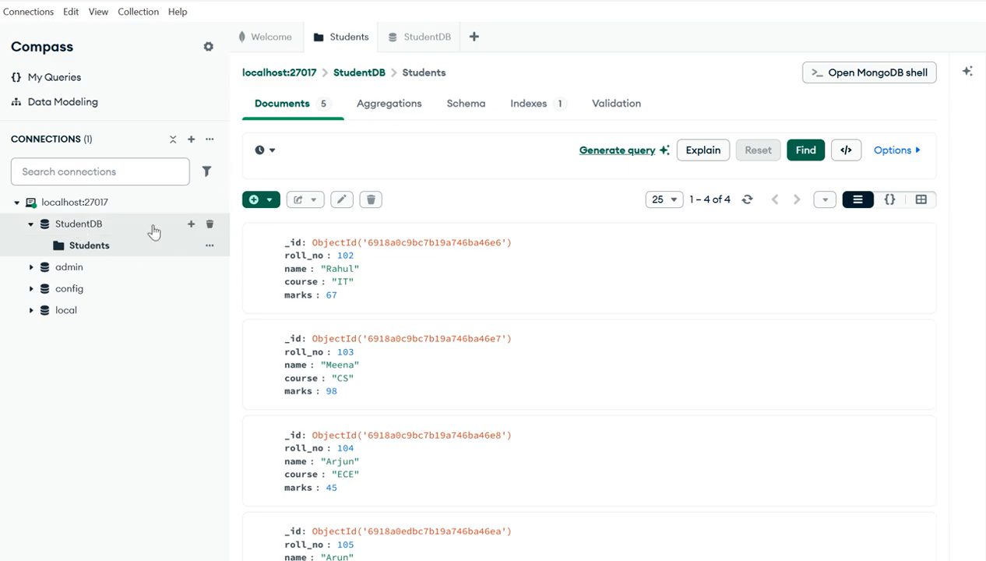
pyautogui.click(190, 224)
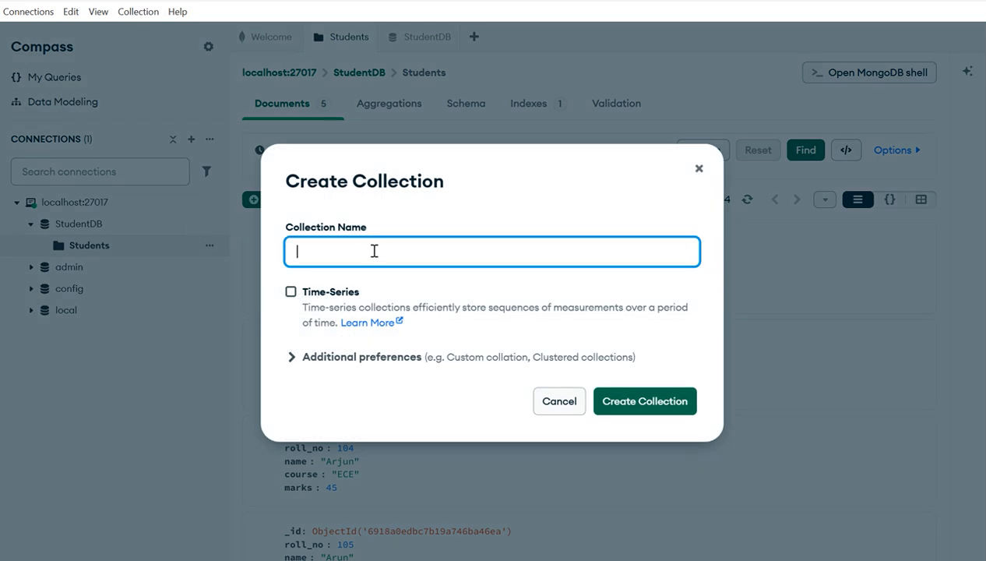
pyautogui.write('Faculty')
pyautogui.click(627, 407)
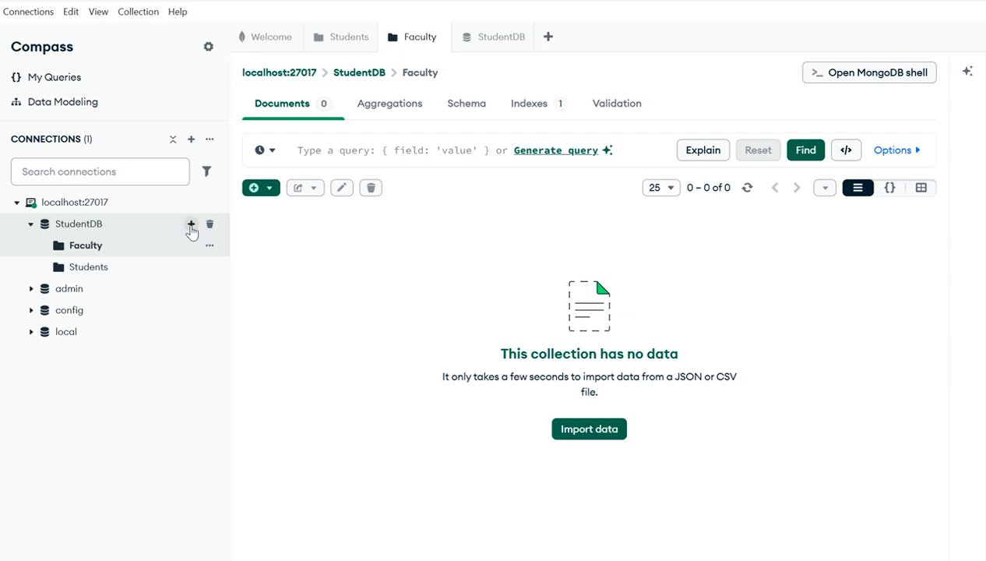
# - Add another collection named Depts to the StudentDB database and return to the Students collection
pyautogui.click(190, 225)
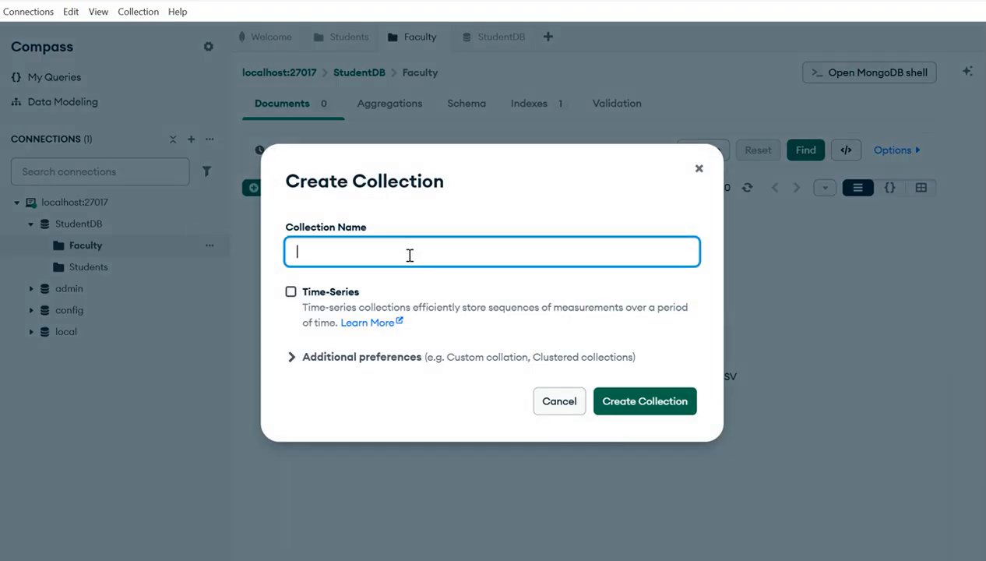
pyautogui.write('Depts')
pyautogui.click(656, 402)
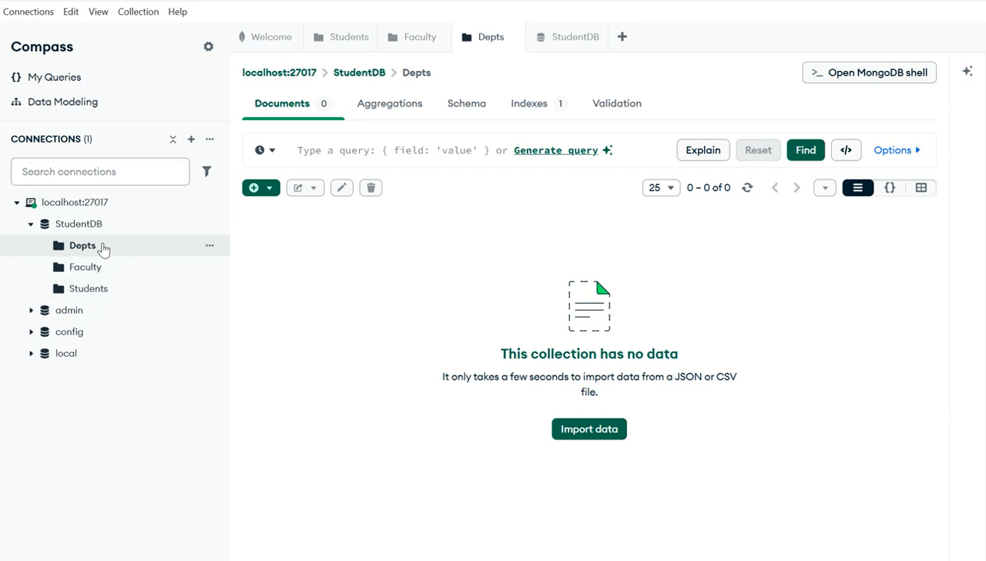
pyautogui.click(88, 290)
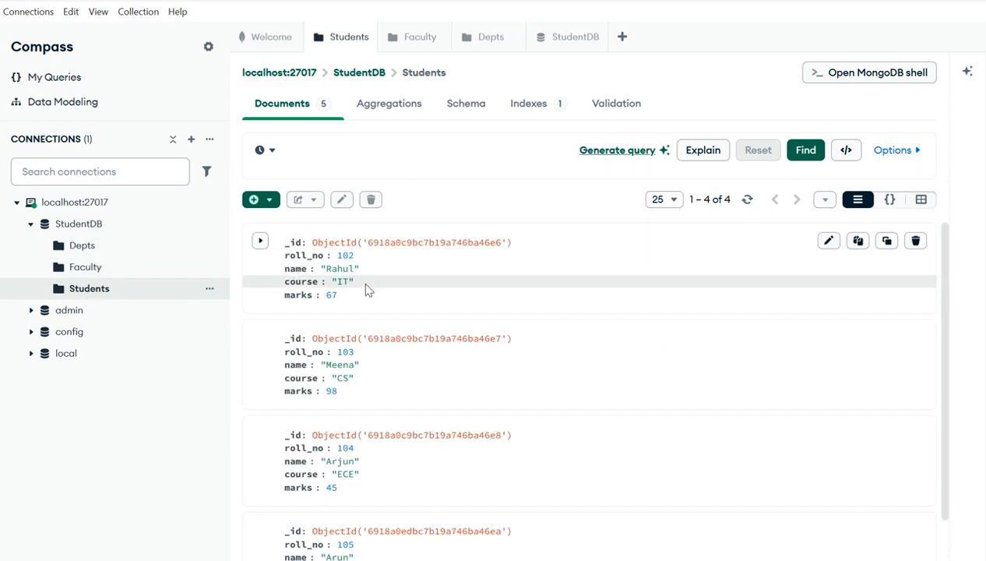